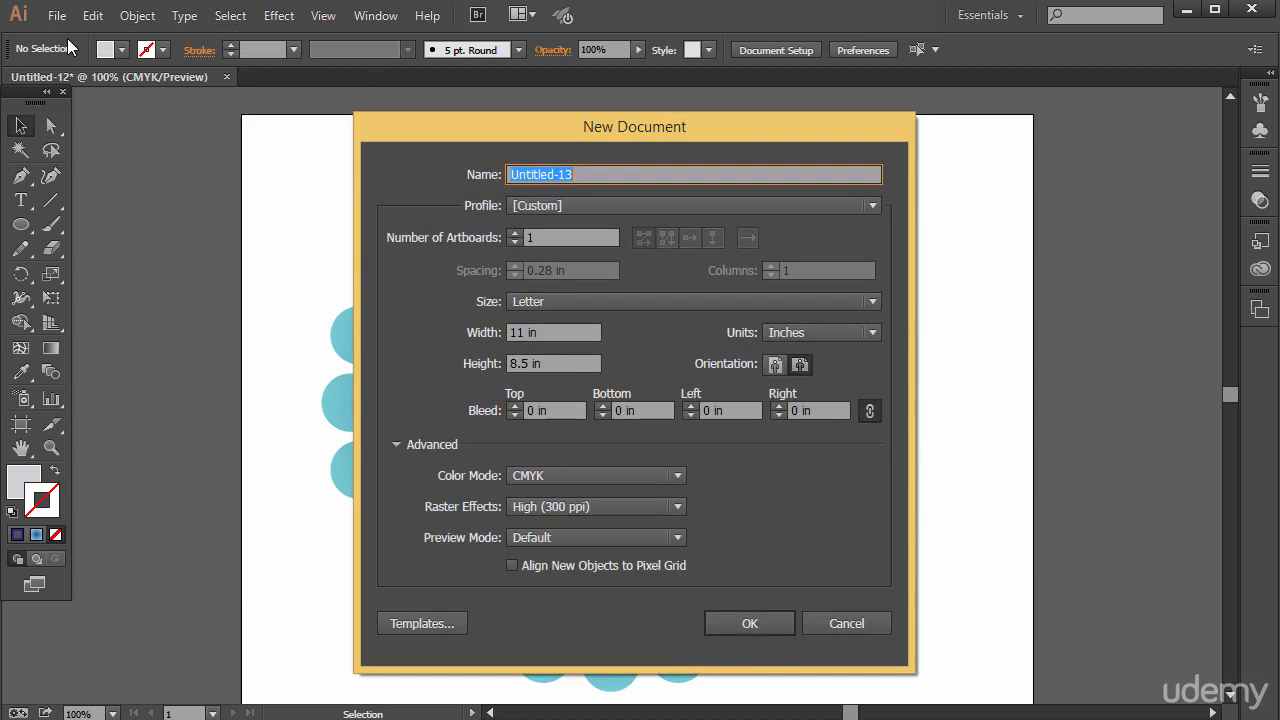
Create a one-artboard Letter landscape document in CMYK, 11 by 8.5 in, and draw a small circle near the artboard's left edge.
left_click(772, 623)
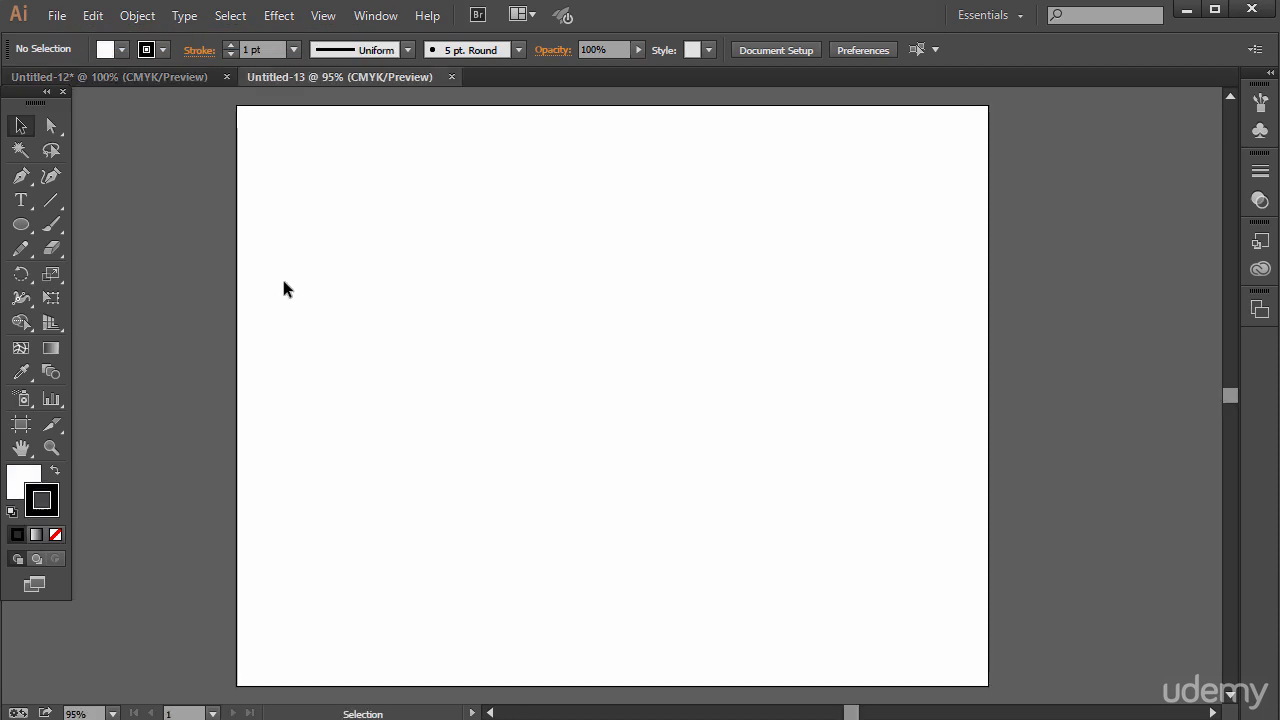
left_click(20, 224)
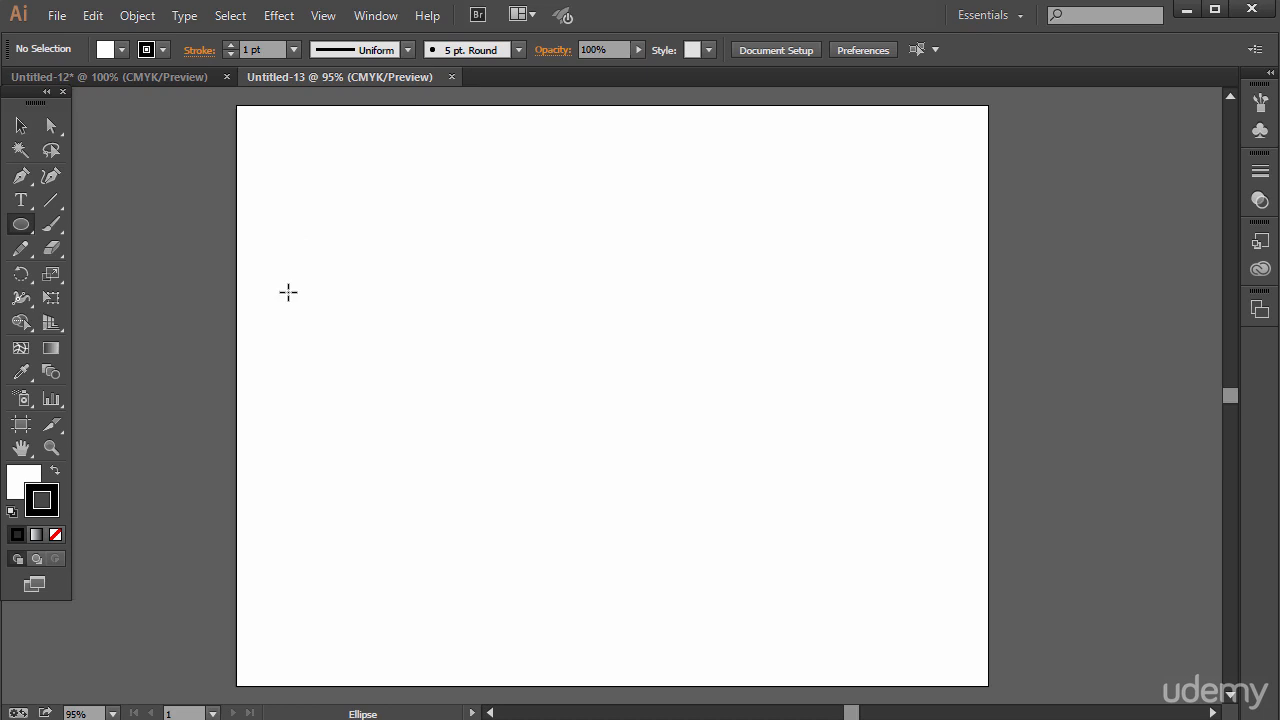
left_click_drag(268, 263, 314, 313)
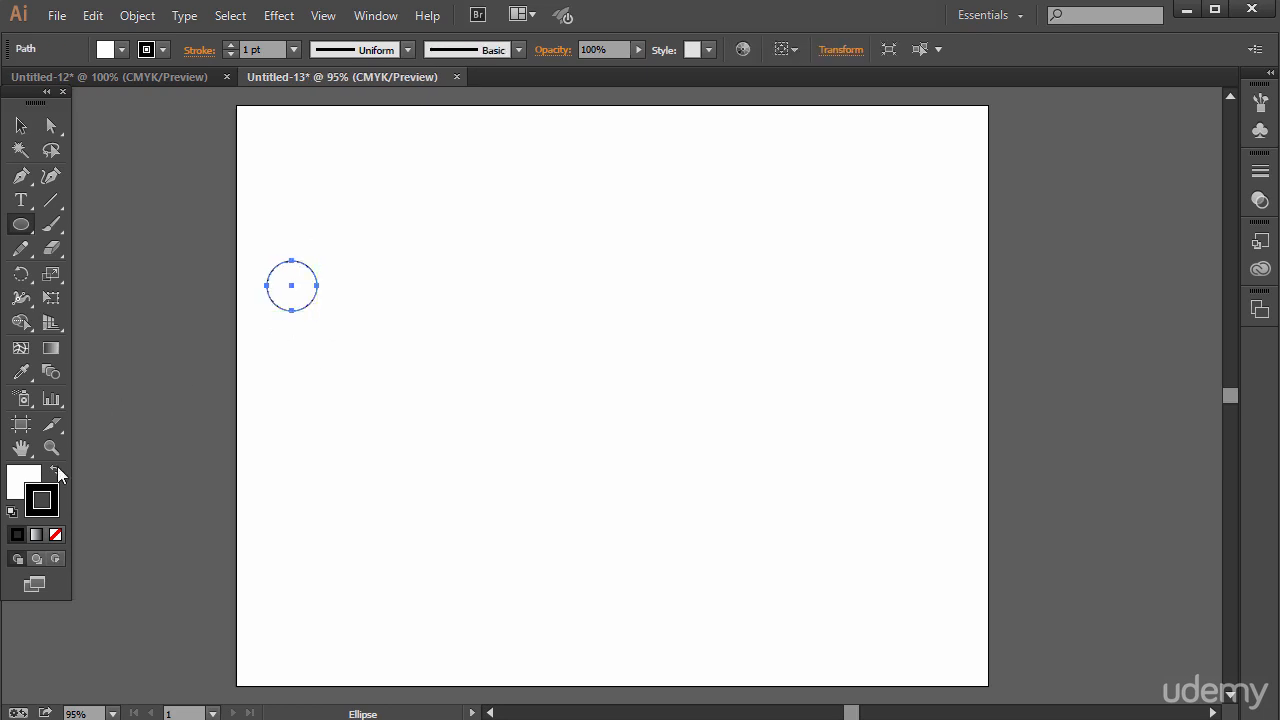
Remove the circle's stroke and fill it with blue (C 87.06, M 74.9, Y 0, K 0).
left_click(55, 534)
left_click(27, 484)
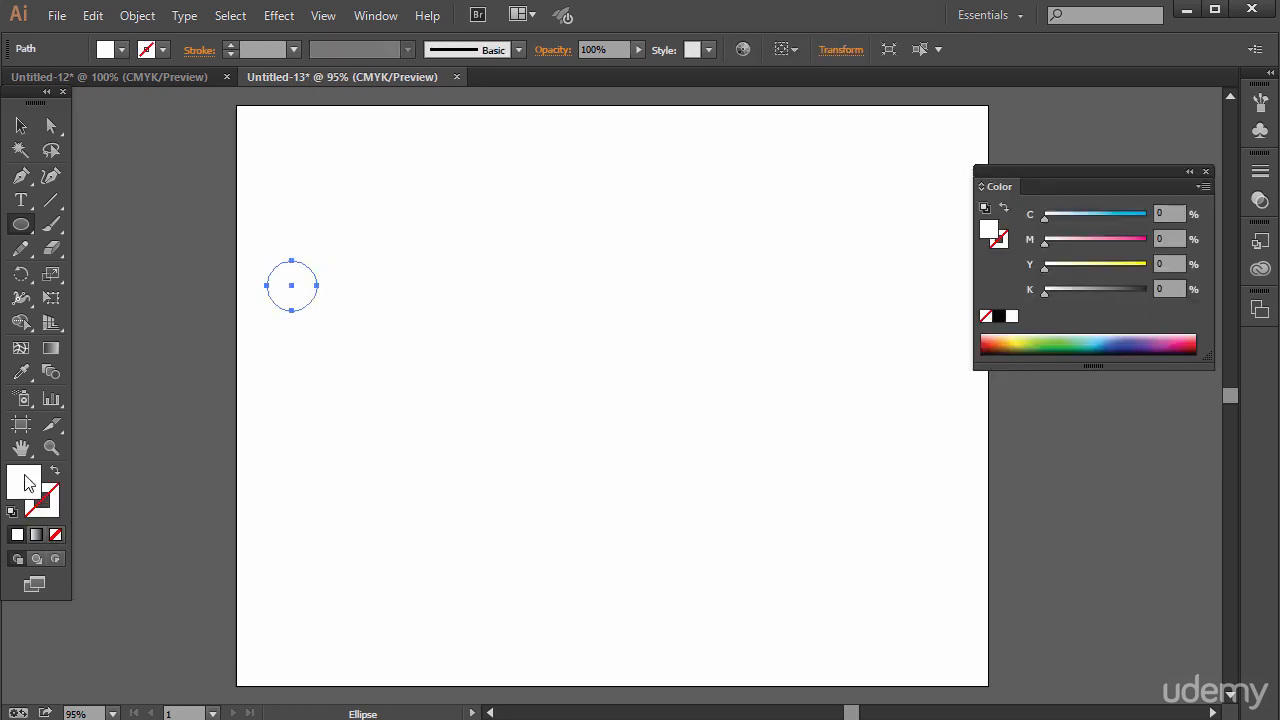
left_click(1121, 338)
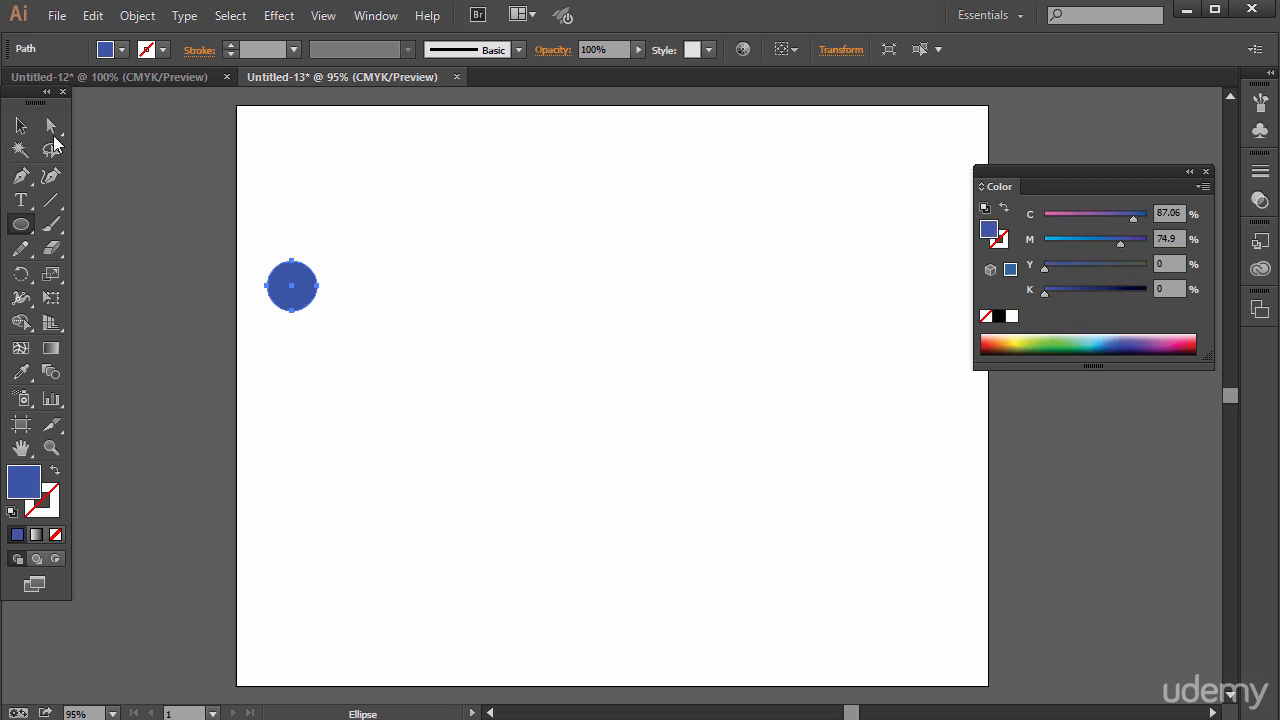
Shrink the circle slightly and make a Transform Each copy scaled to 110% and moved 0.5417 in horizontally.
left_click(20, 125)
left_click_drag(288, 283, 326, 313)
left_click(137, 15)
mouse_move(175, 38)
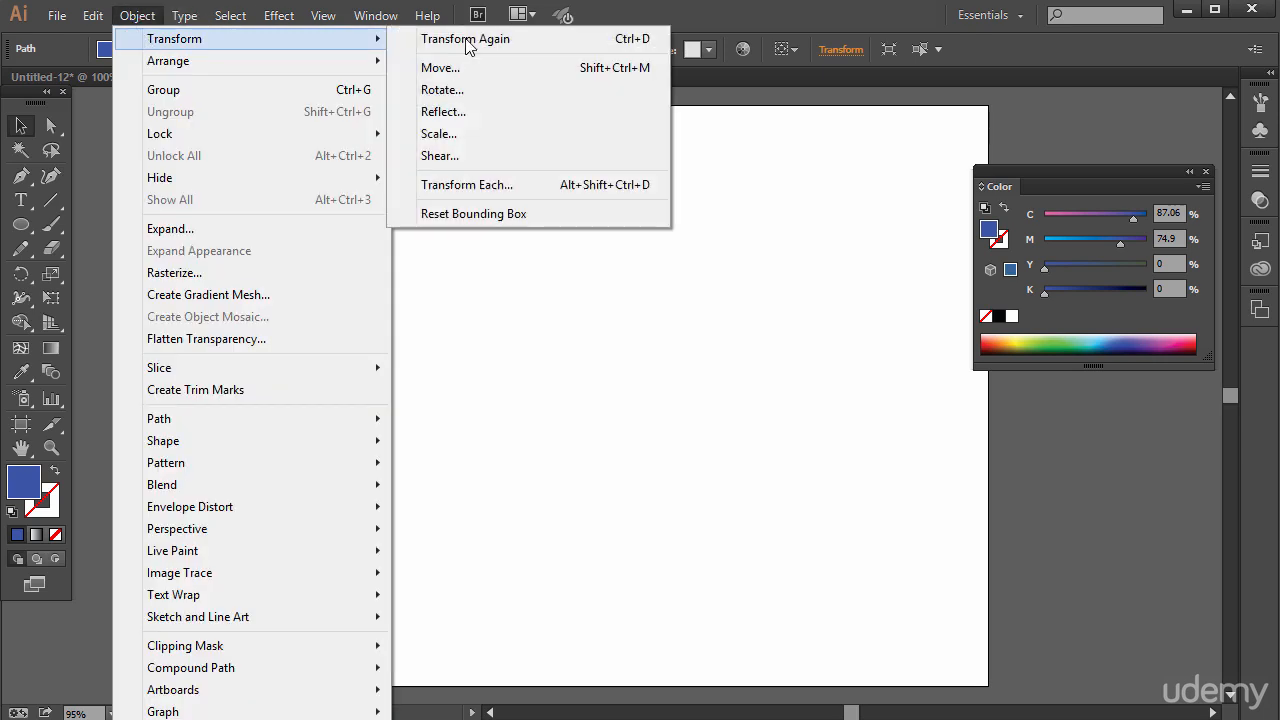
left_click(467, 184)
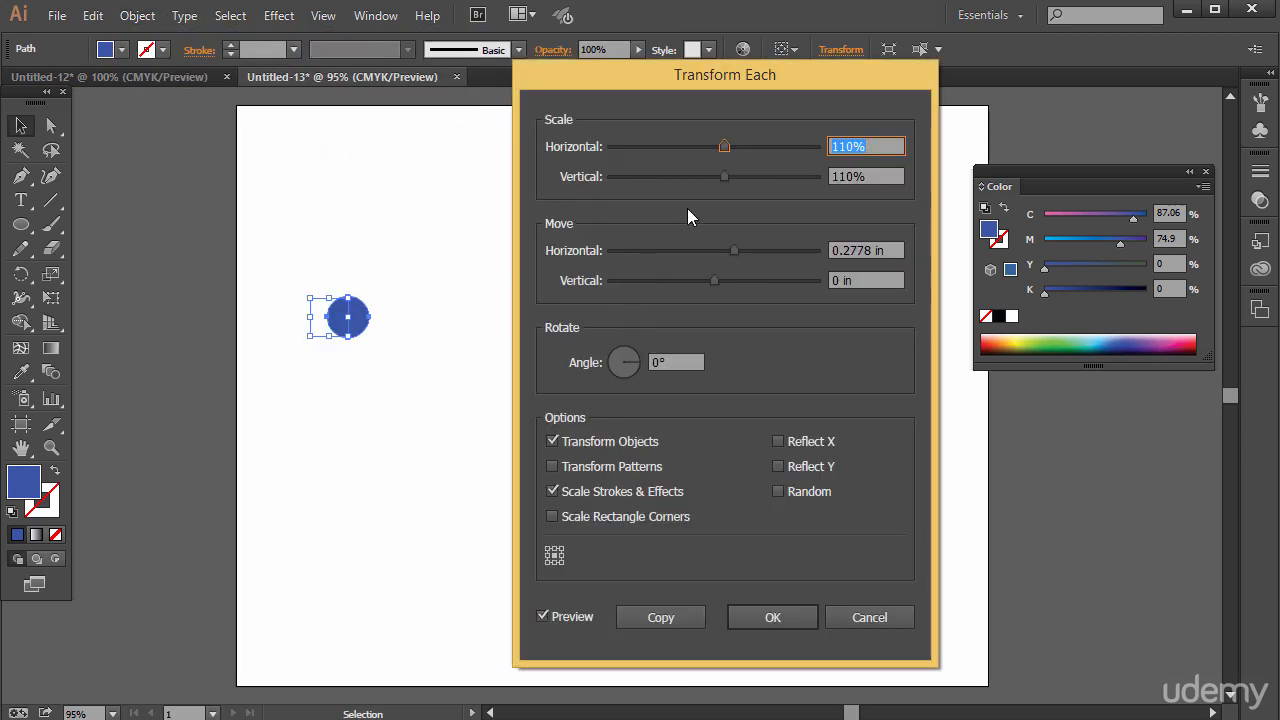
left_click(859, 174)
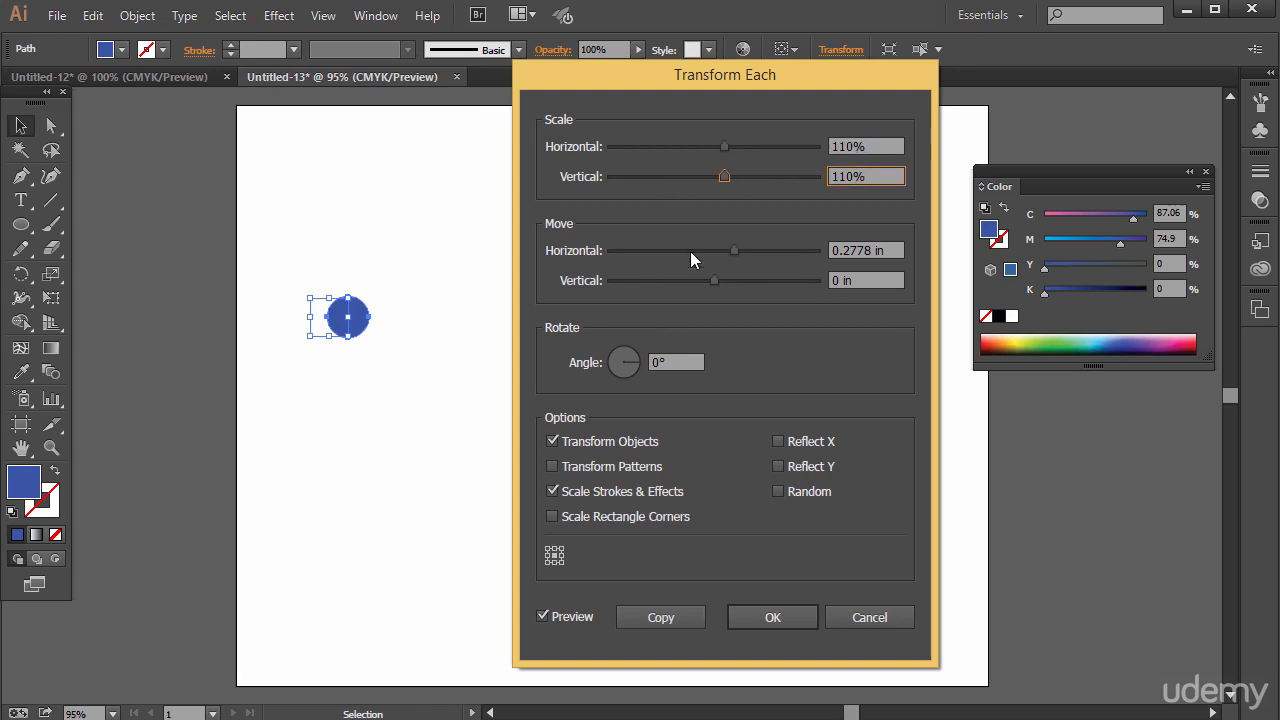
mouse_move(734, 250)
left_mouse_down()
mouse_move(758, 250)
mouse_move(753, 260)
left_mouse_up()
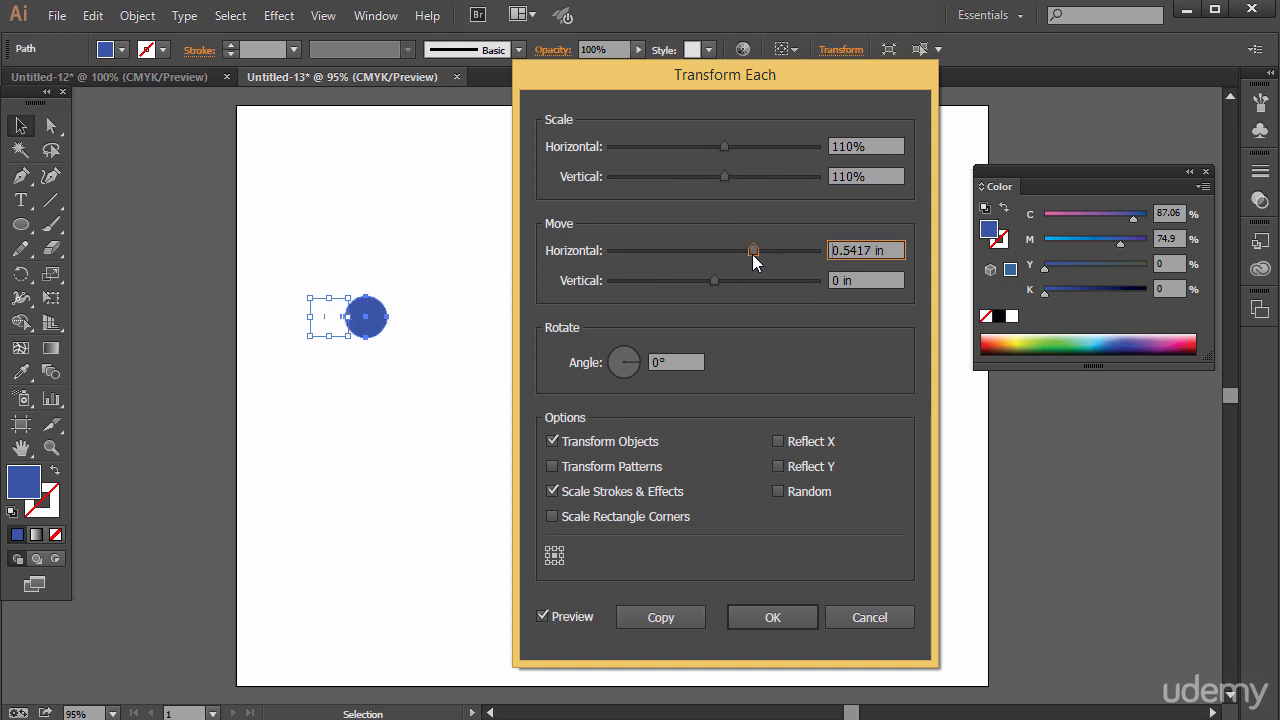
left_click(667, 620)
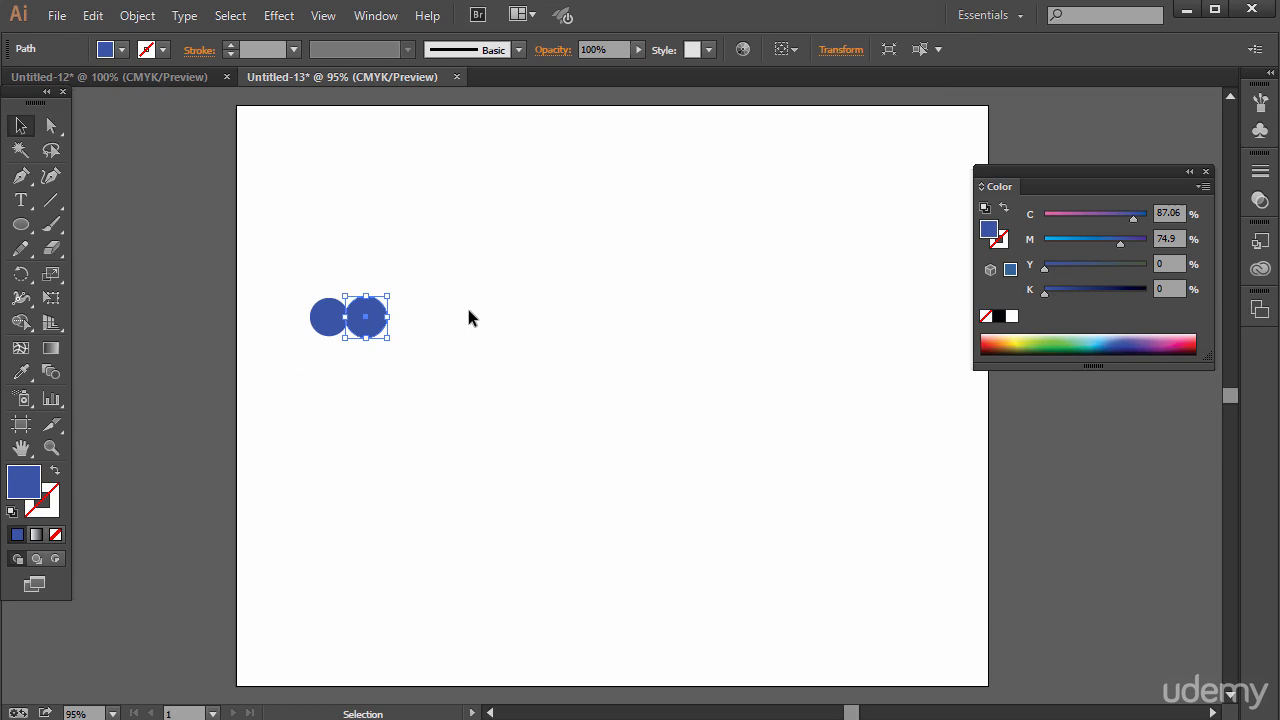
Repeat the scale-and-move copy until the row holds 13 progressively larger overlapping circles.
key("a")
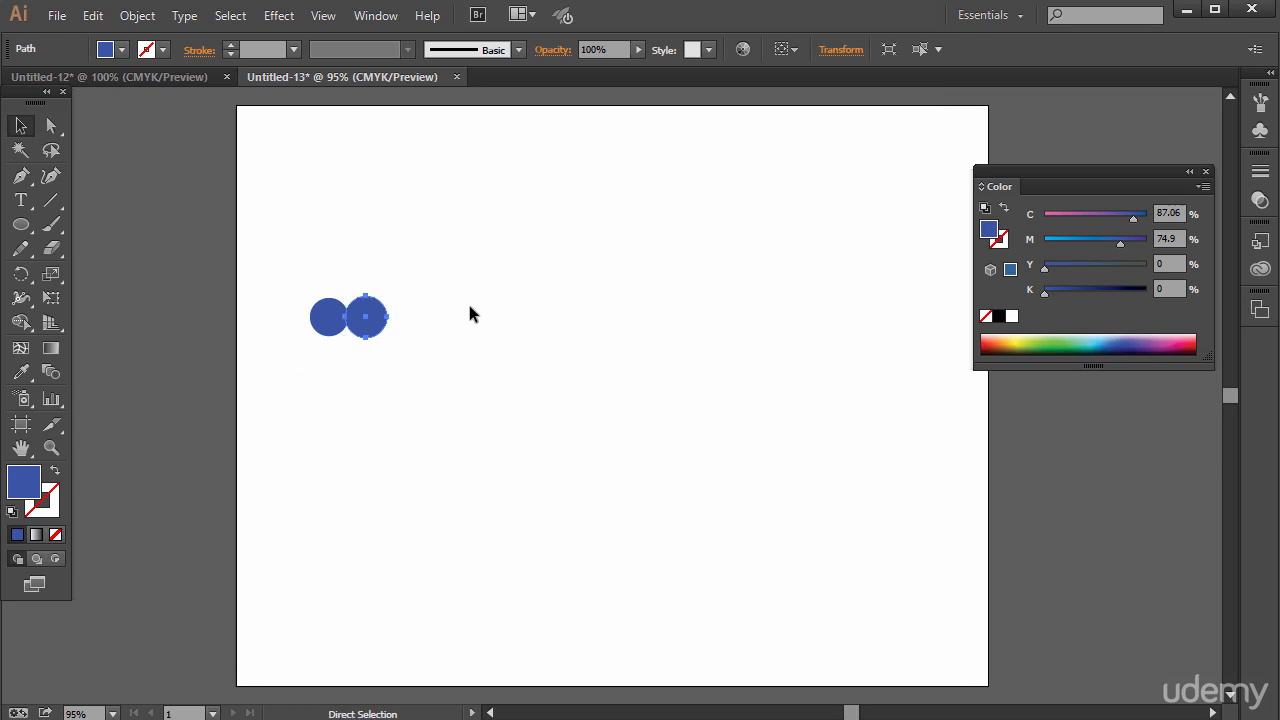
key("ctrl+d")
key("ctrl+d")
key("ctrl+d")
key("ctrl+d")
key("ctrl+d")
key("ctrl+d")
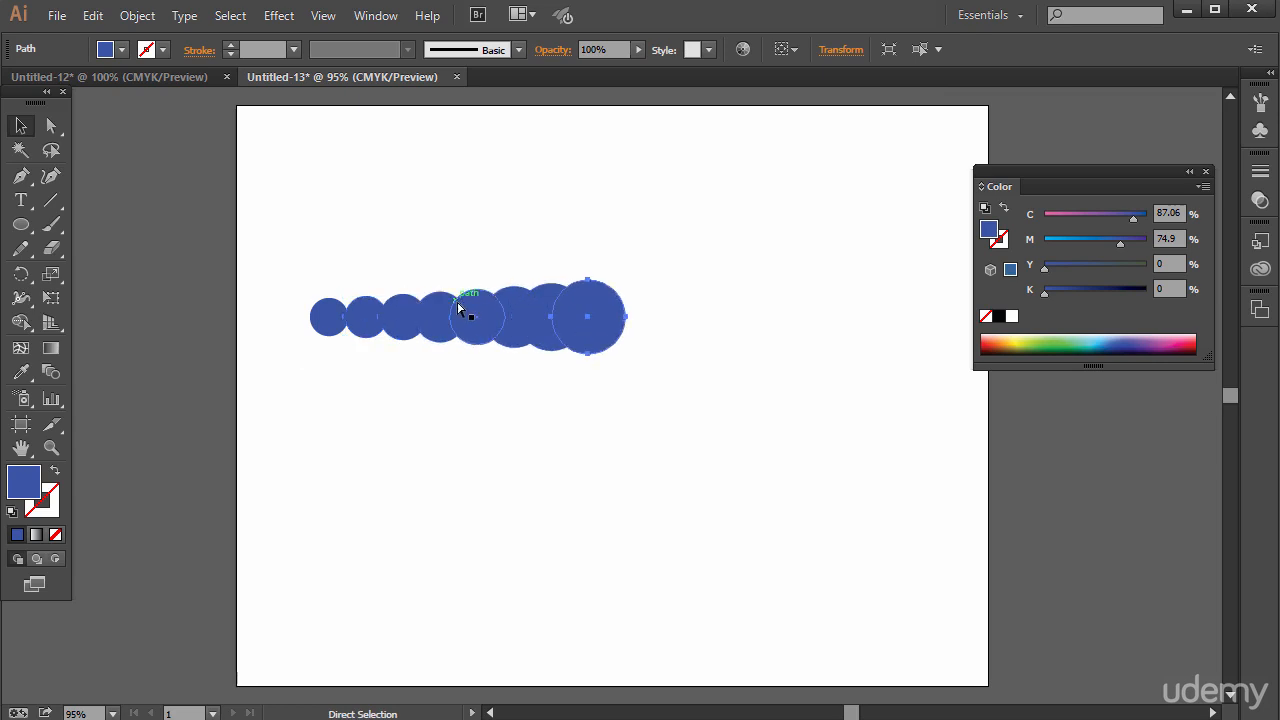
key("v")
key("a")
key("ctrl+d")
key("ctrl+d")
key("ctrl+d")
key("ctrl+d")
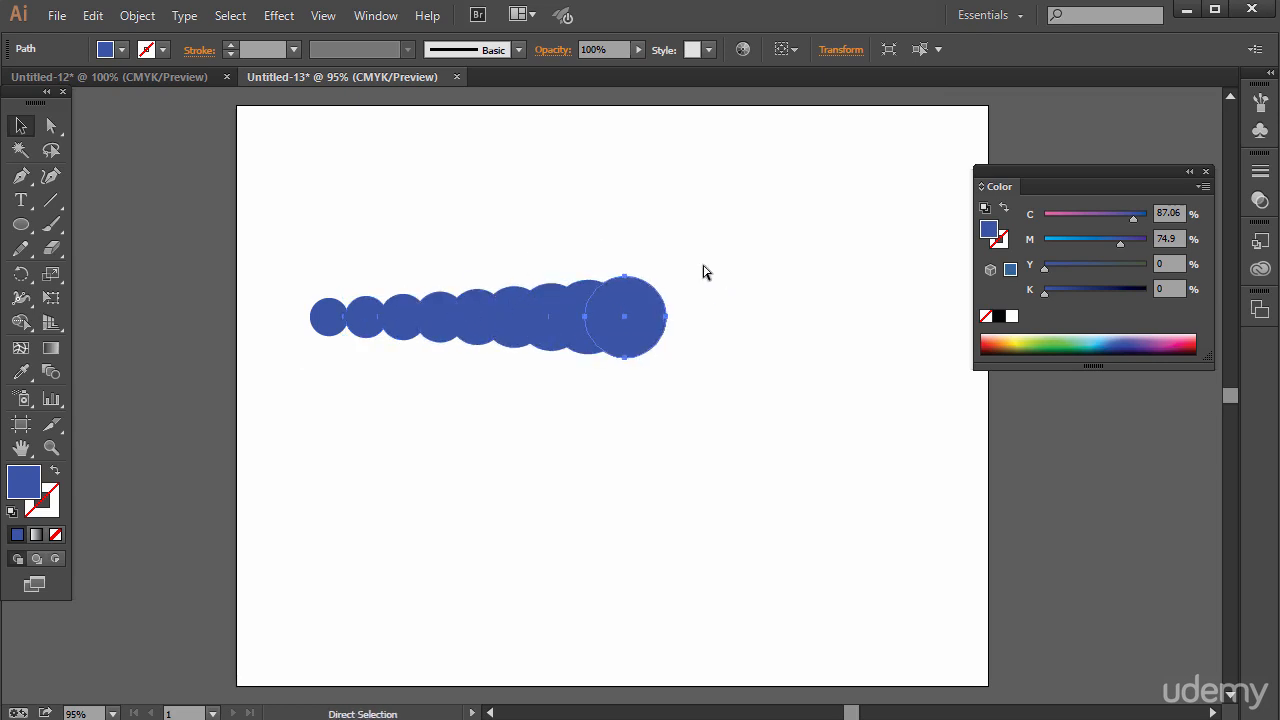
key("ctrl+d")
key("v")
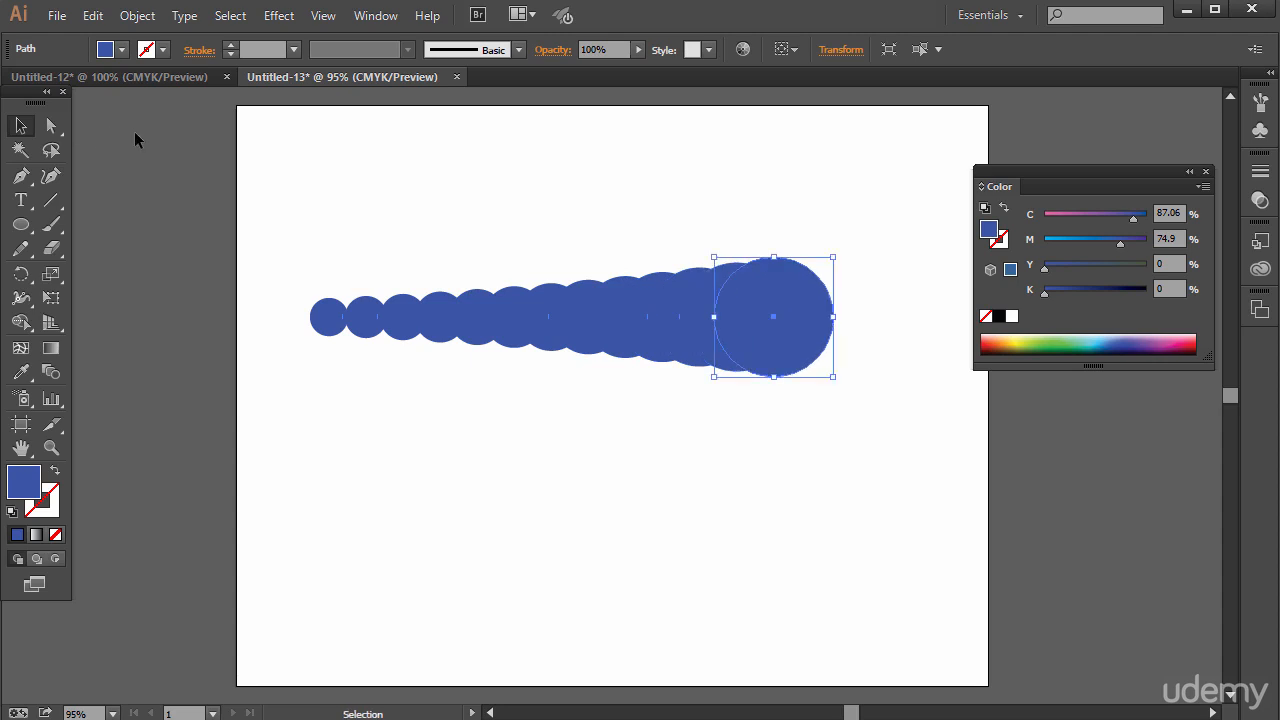
Select the whole row of circles, scale it down proportionally to about half its size, and place it in the artboard's right half.
left_click_drag(224, 182, 851, 531)
key("shift")
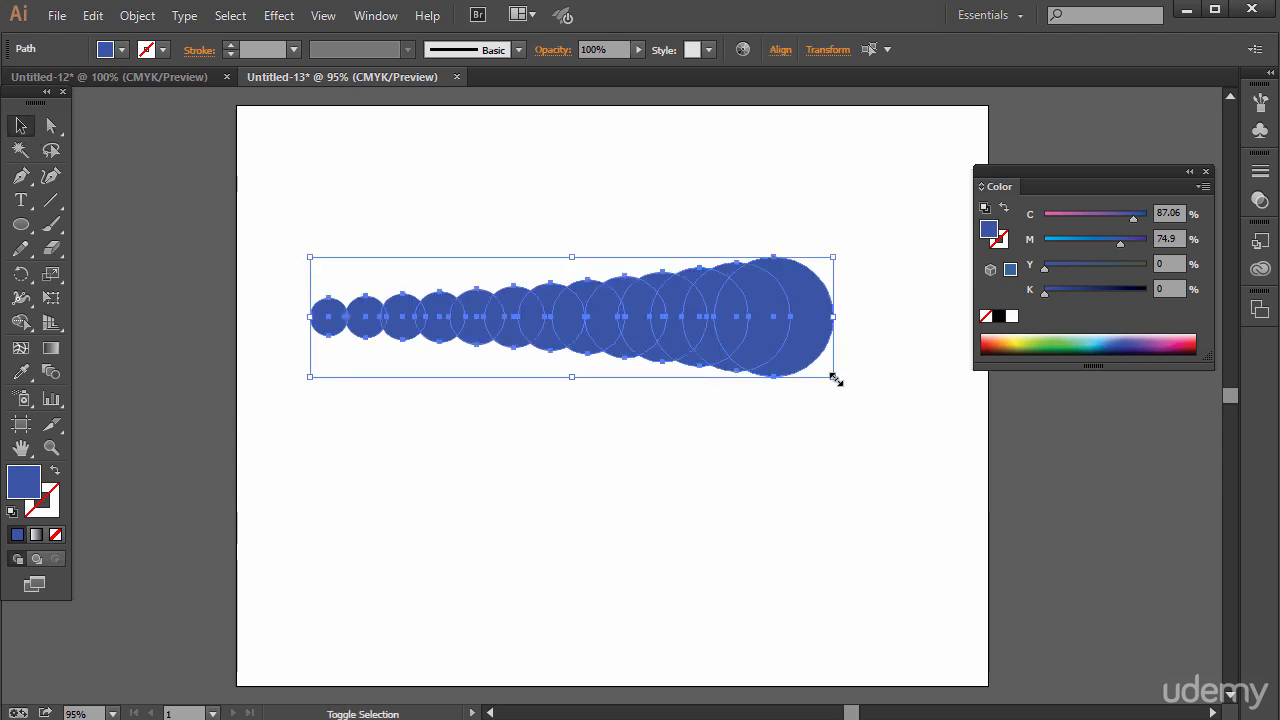
left_click_drag(836, 380, 654, 336)
left_click_drag(625, 277, 902, 347)
left_click_drag(930, 409, 877, 393)
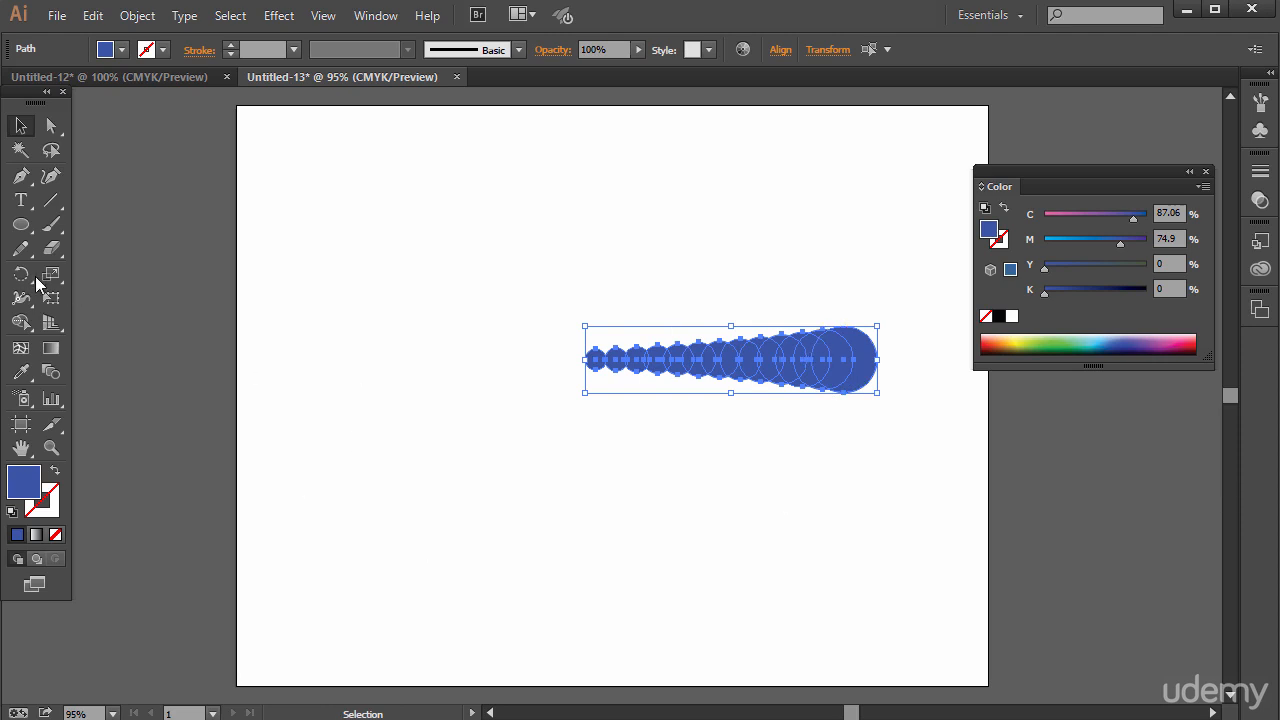
Make a copy of the circle row rotated 30° about the centre of its smallest circle.
left_click_drag(21, 274, 88, 280)
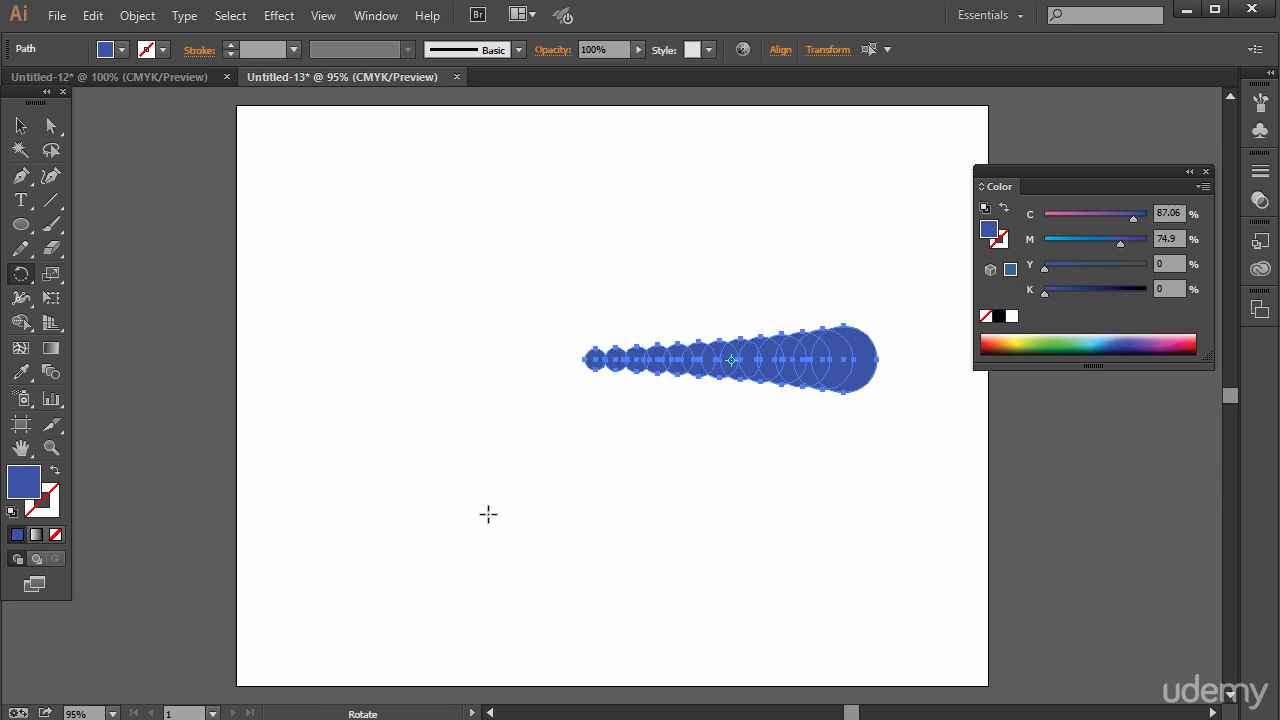
key("ctrl+equal")
key("ctrl+equal")
key("ctrl+equal")
key("ctrl+equal")
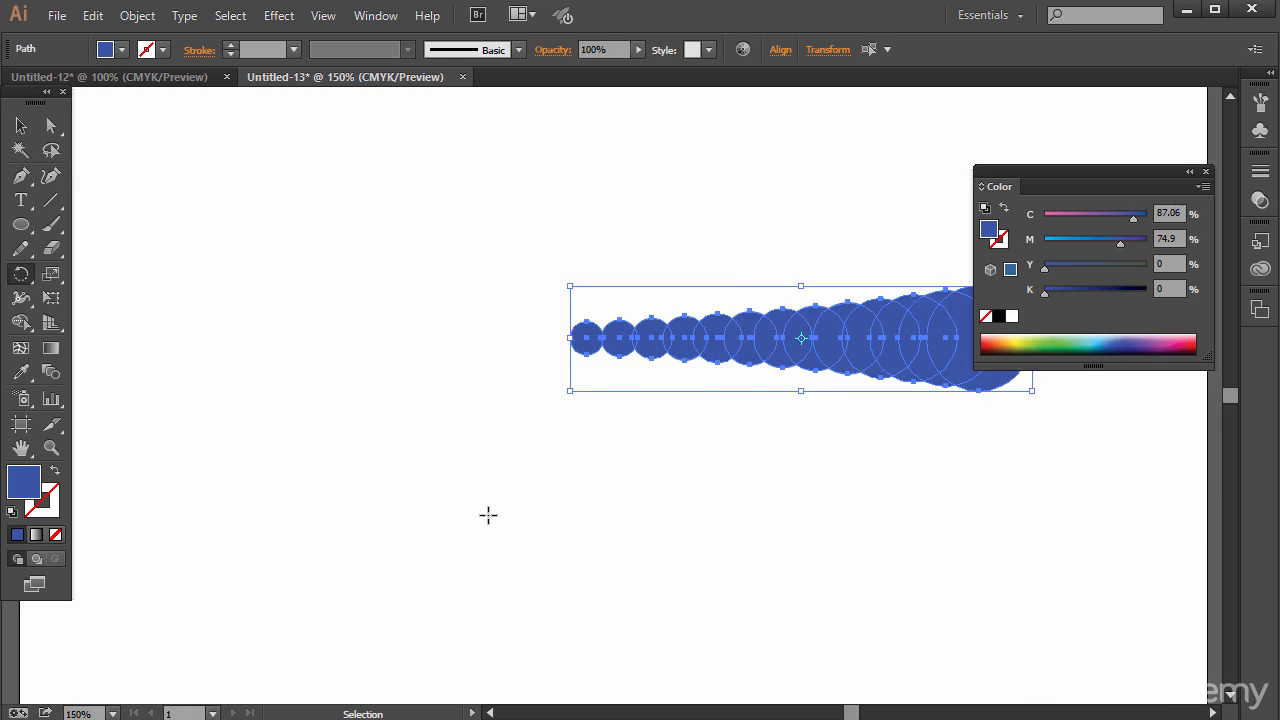
key("alt")
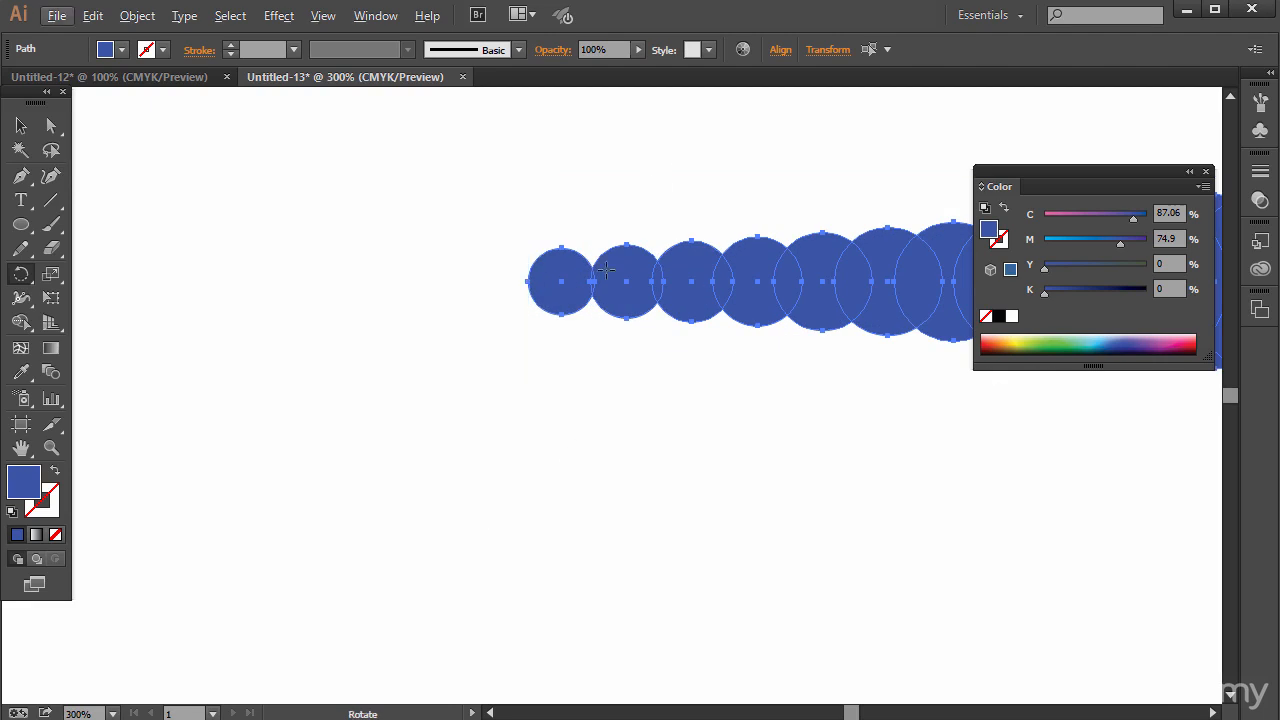
key("alt")
left_click(562, 281, "alt")
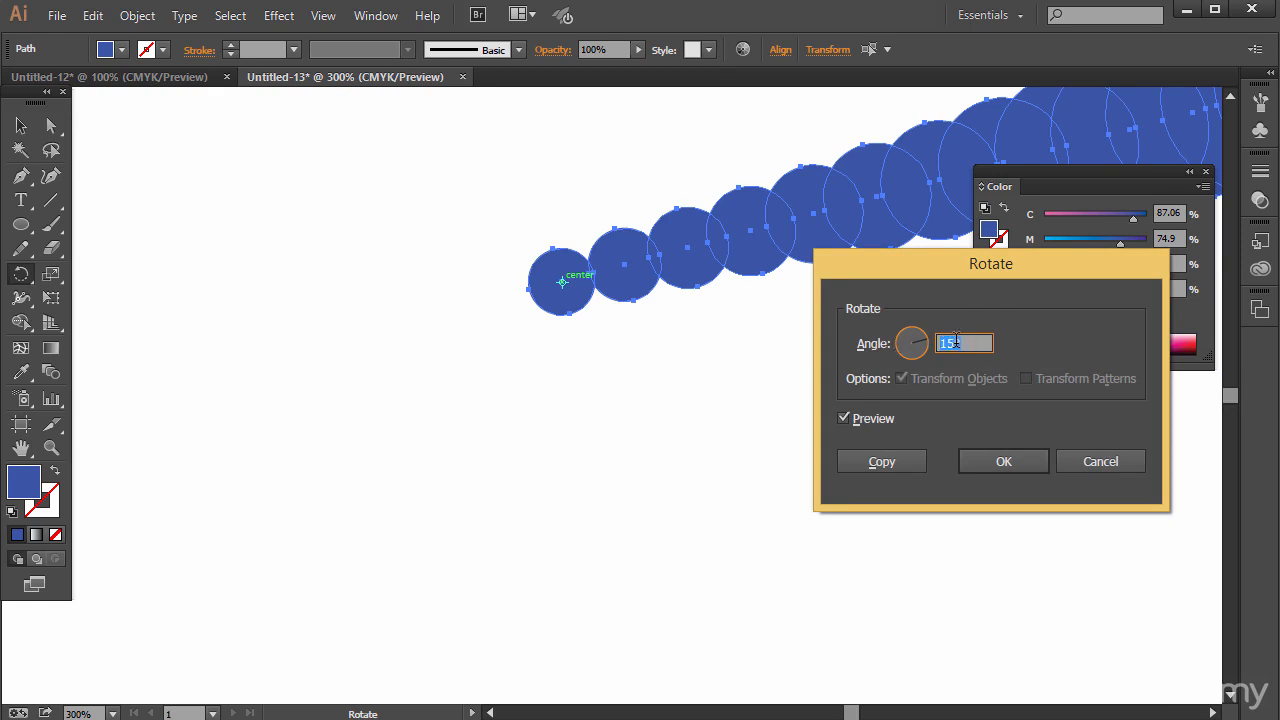
type("30")
left_click(886, 461)
Repeat the 30° rotated copy until 12 arms form a full circle, and deselect the artwork.
key("ctrl+minus")
key("ctrl+minus")
key("ctrl+minus")
key("ctrl+minus")
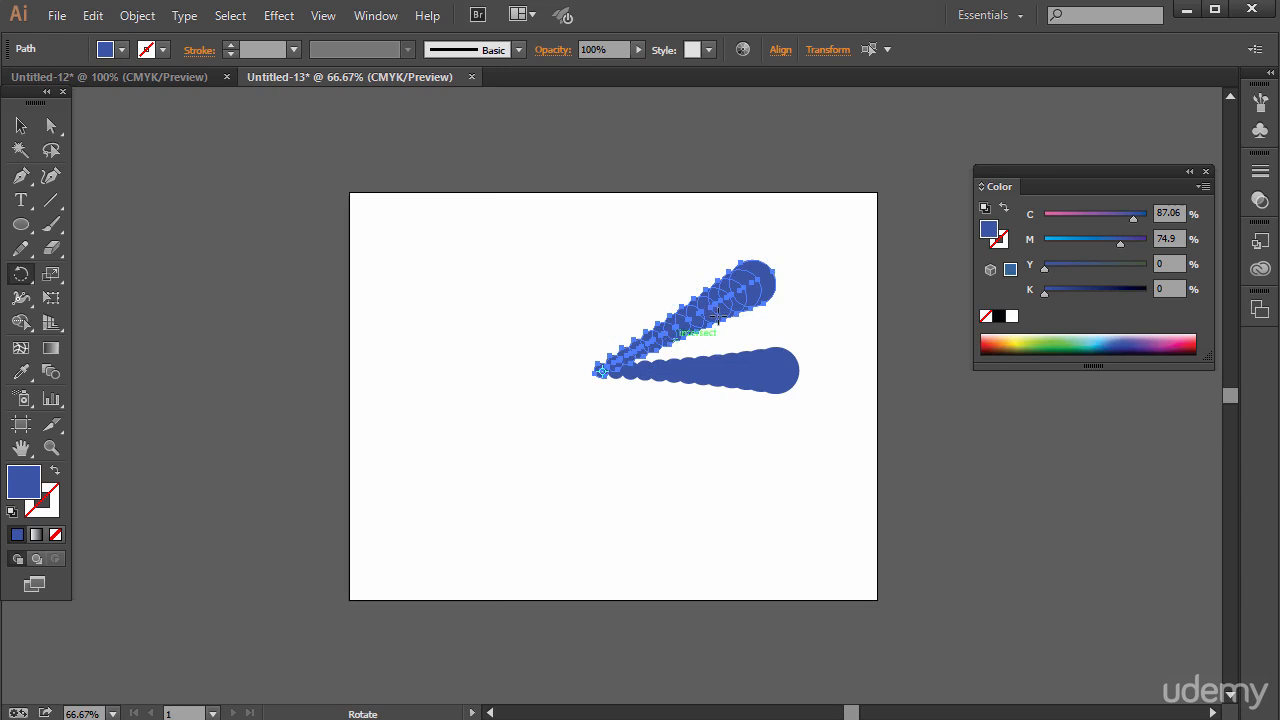
key("ctrl+d")
key("ctrl+d")
key("ctrl+d")
key("ctrl+d")
key("ctrl+d")
key("ctrl+d")
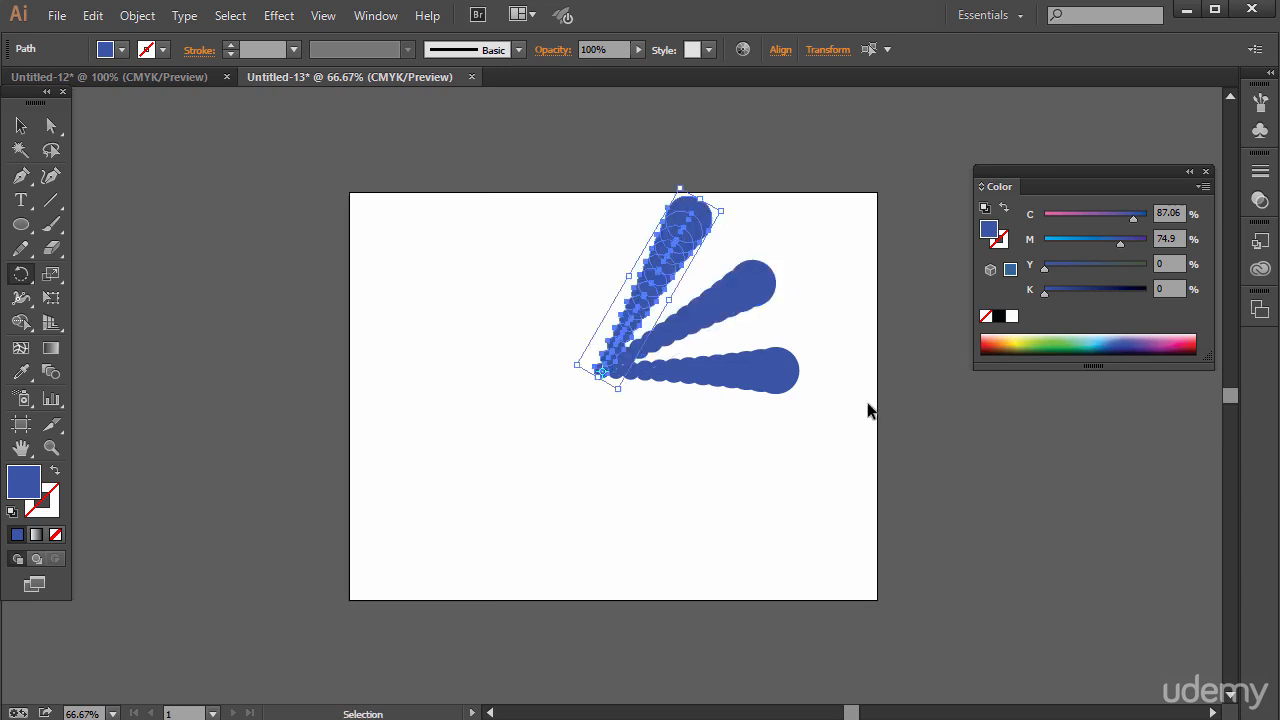
key("ctrl+d")
key("ctrl+d")
key("ctrl+d")
key("ctrl+d")
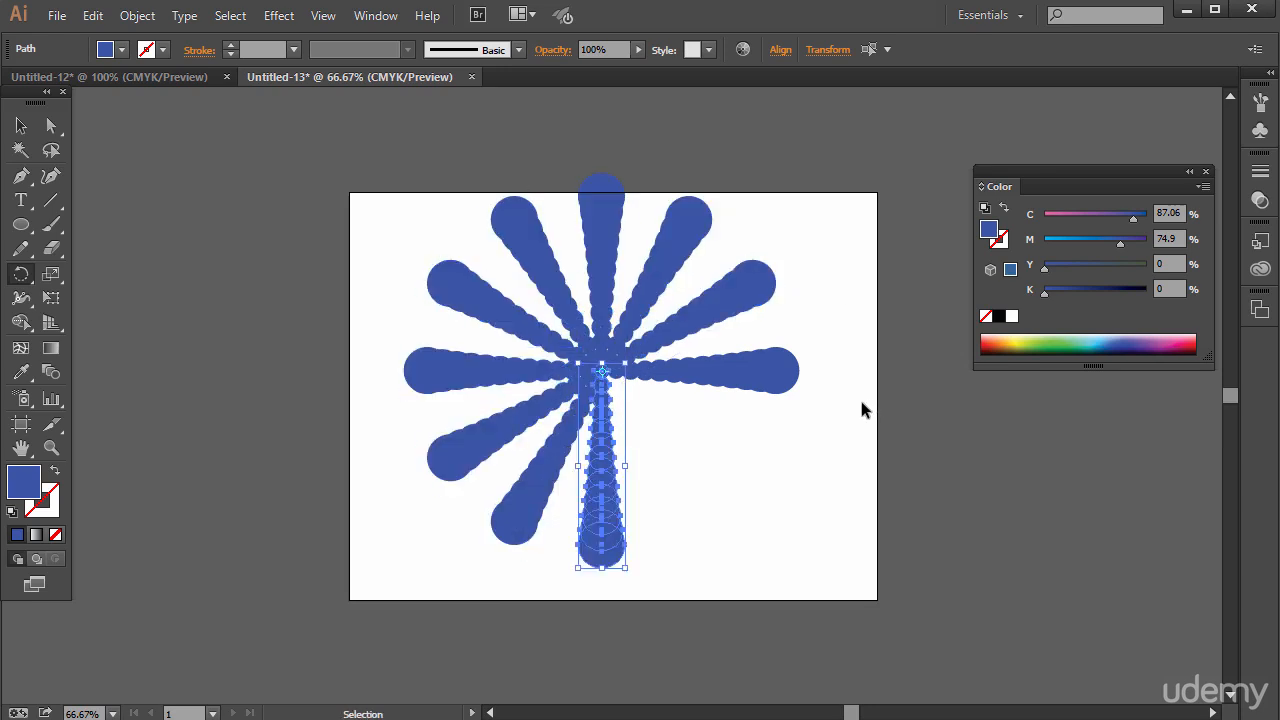
left_click(18, 127)
left_click(321, 180)
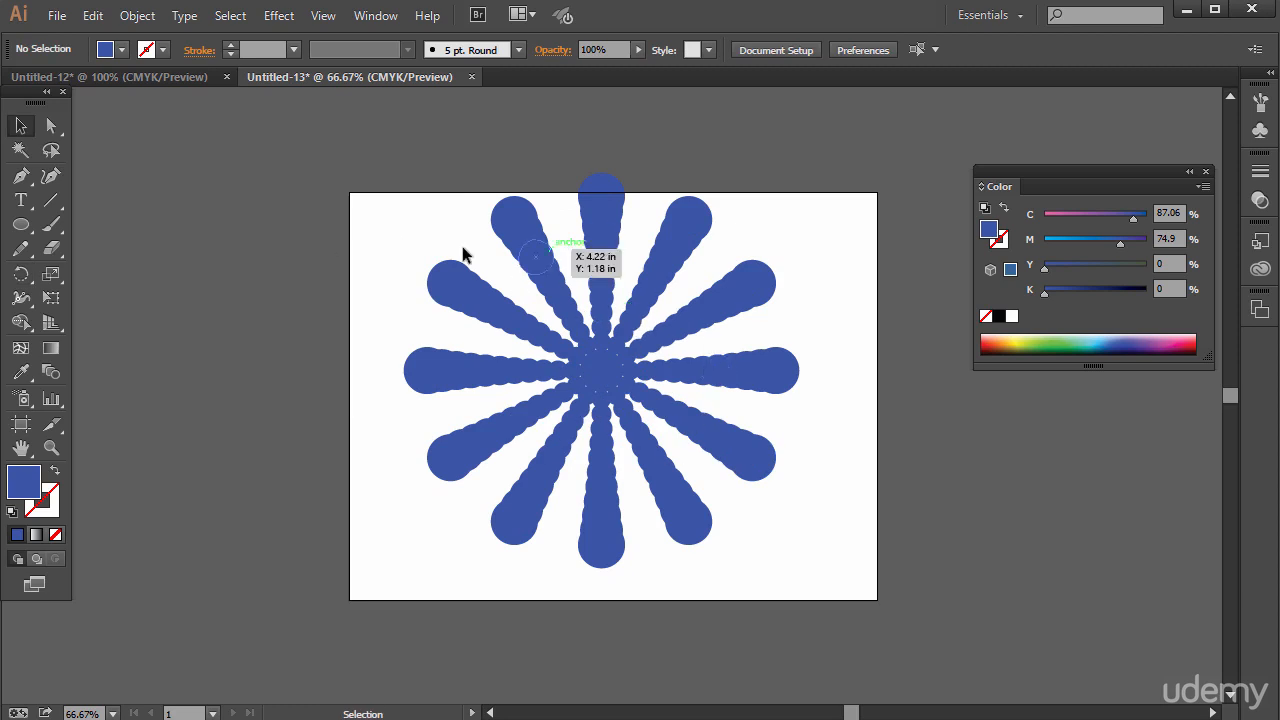
Try a copy of the whole radial shape rotated 15°, filled first with light green and finally with teal.
left_click_drag(363, 161, 843, 600)
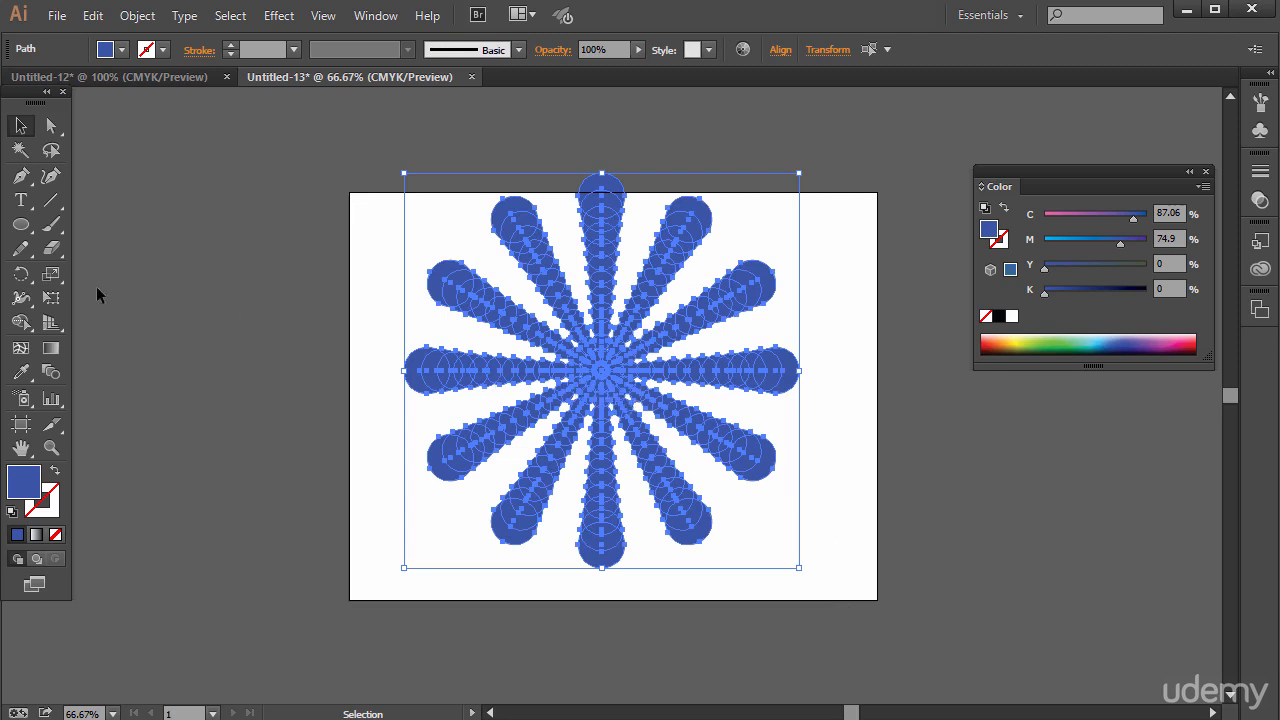
double_click(20, 276)
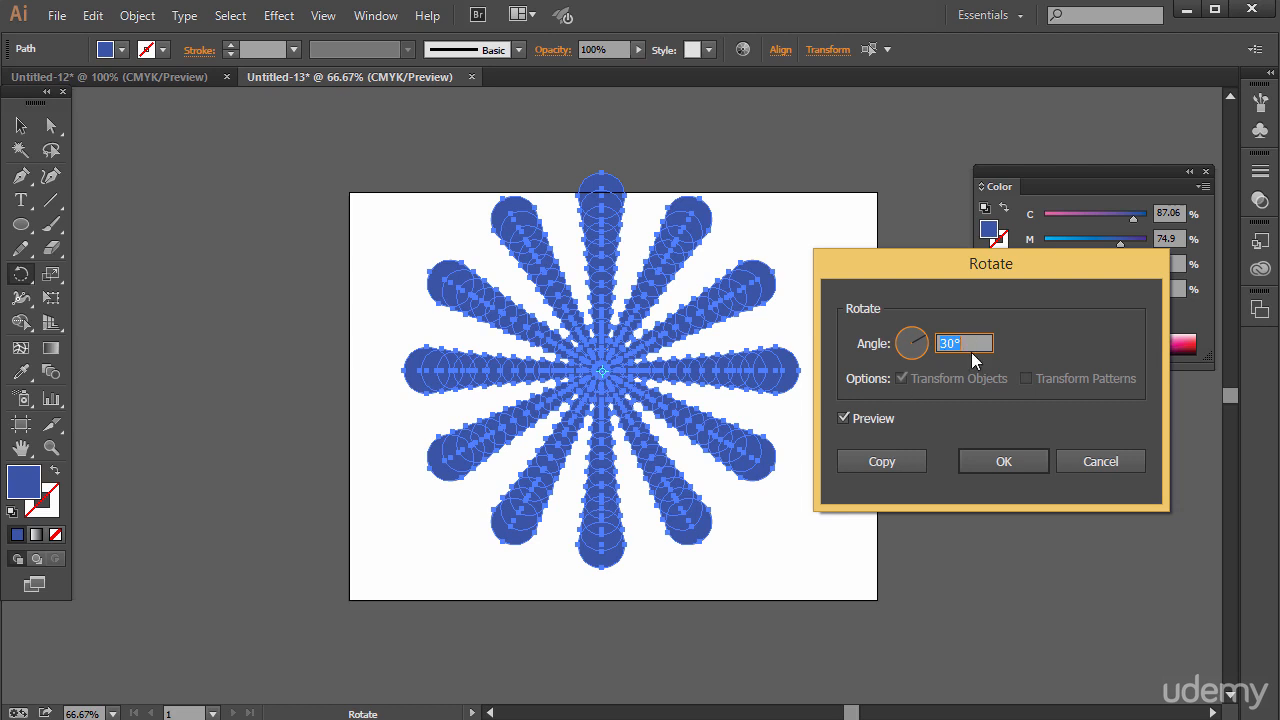
type("15")
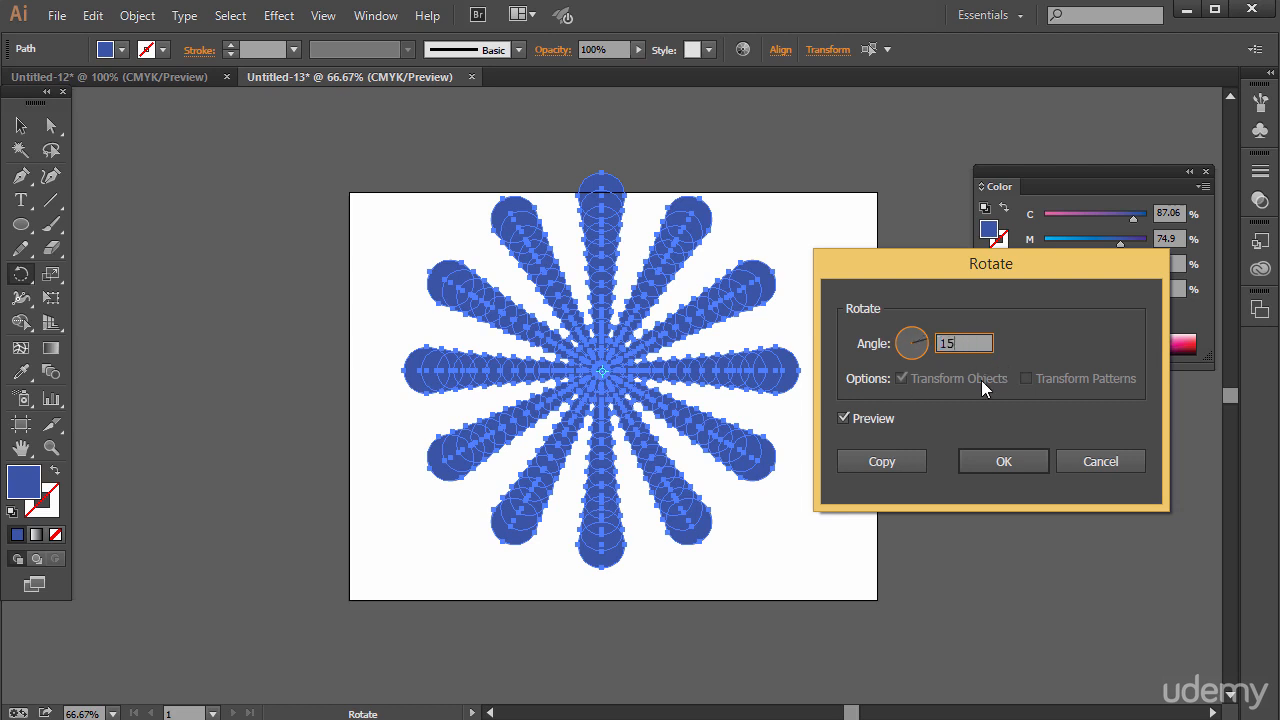
left_click(877, 462)
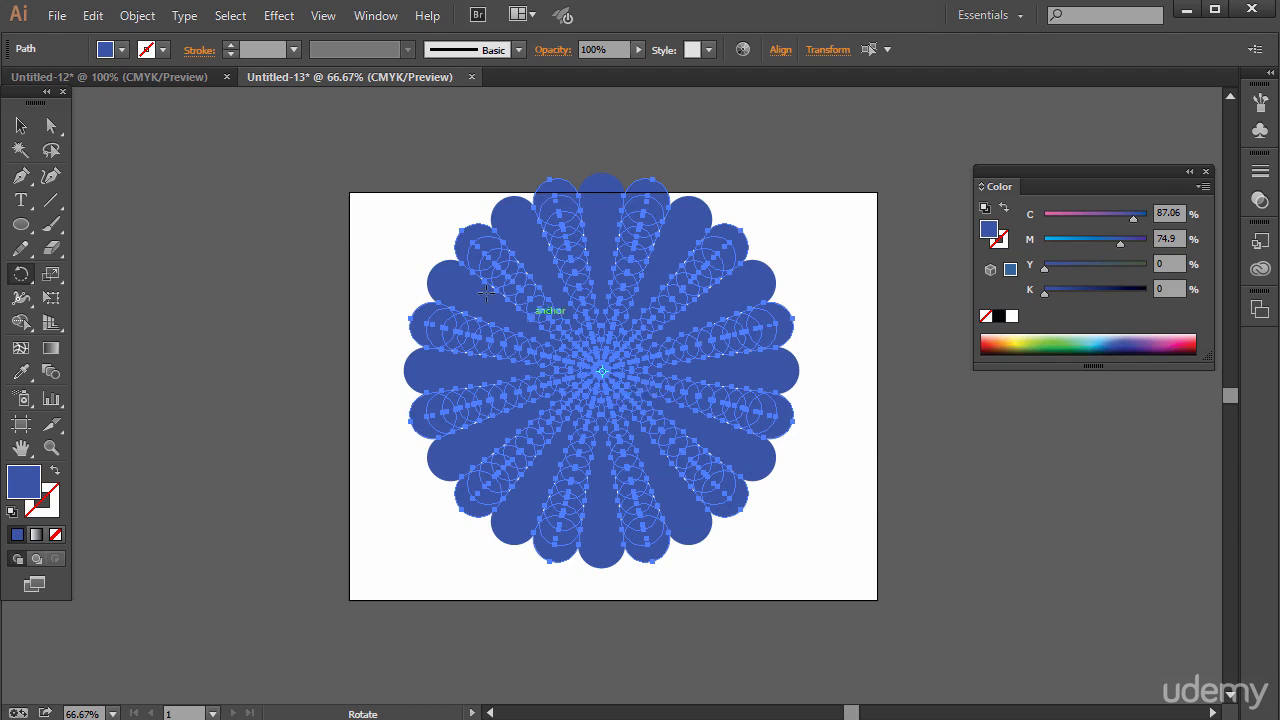
left_click(1038, 342)
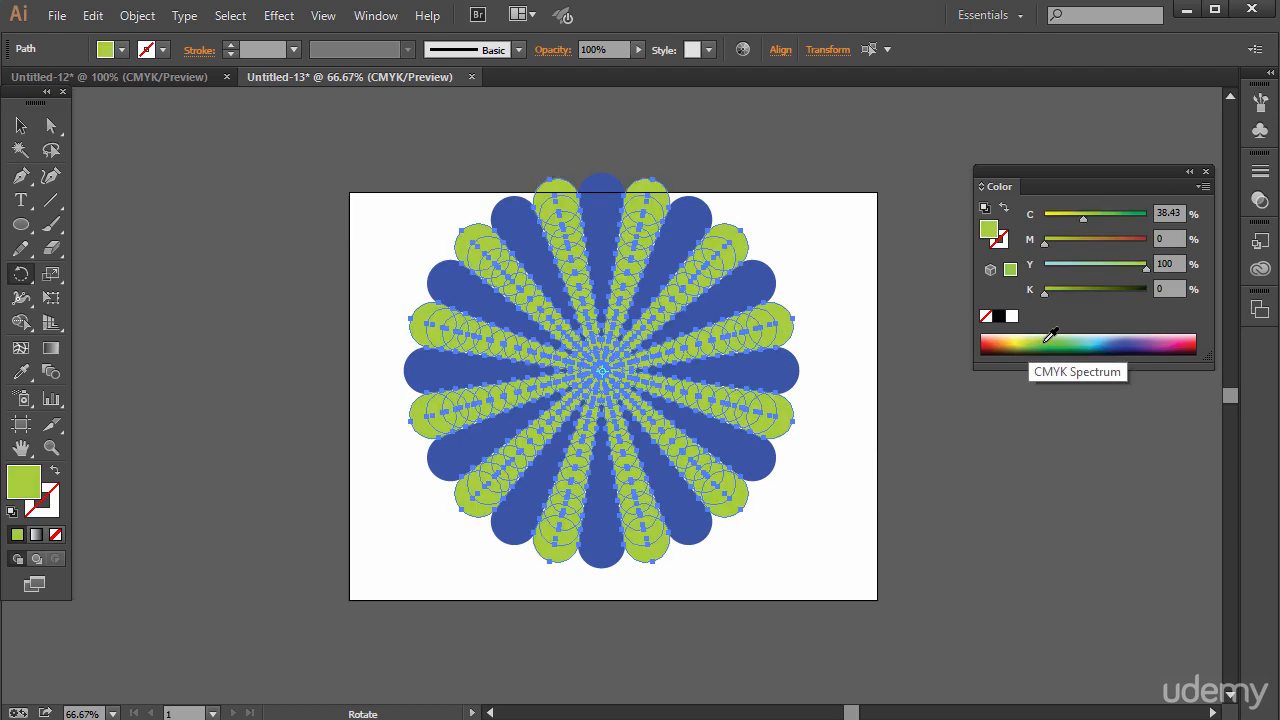
left_click(1075, 334)
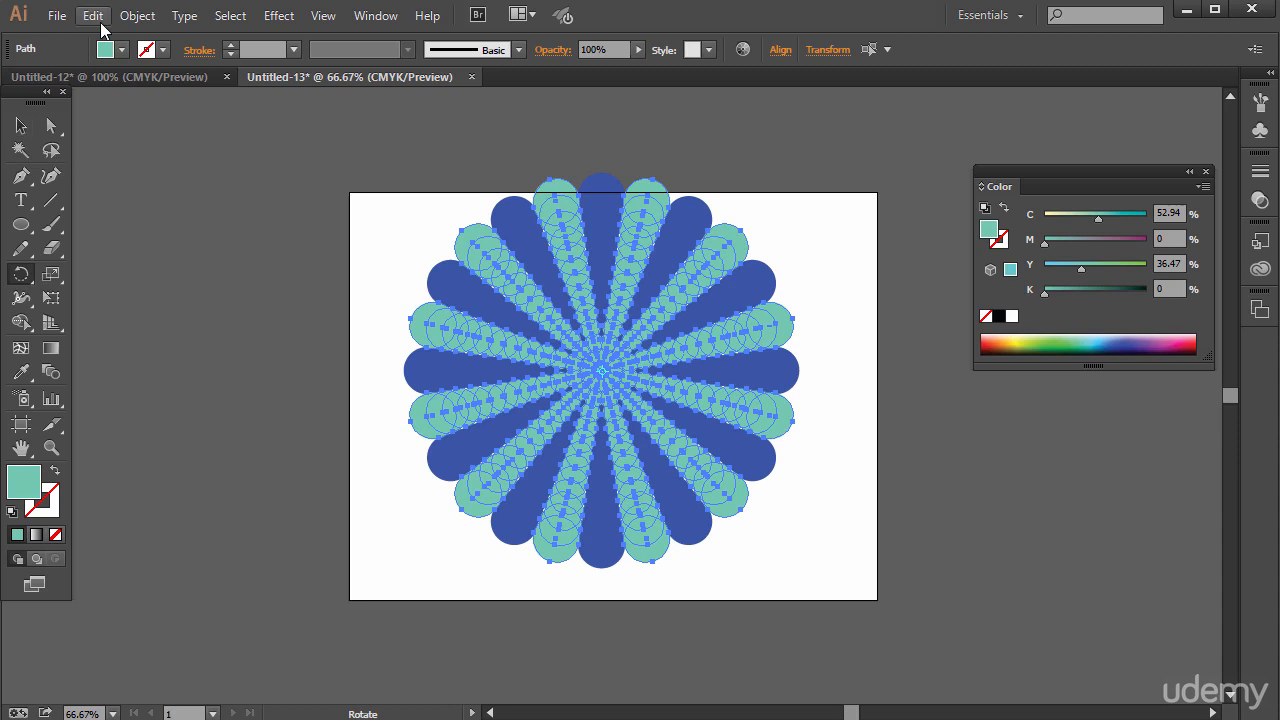
Undo the fill changes and the 15° rotated copy, and clear the selection.
key("ctrl+z")
key("ctrl+z")
key("ctrl+z")
key("ctrl+z")
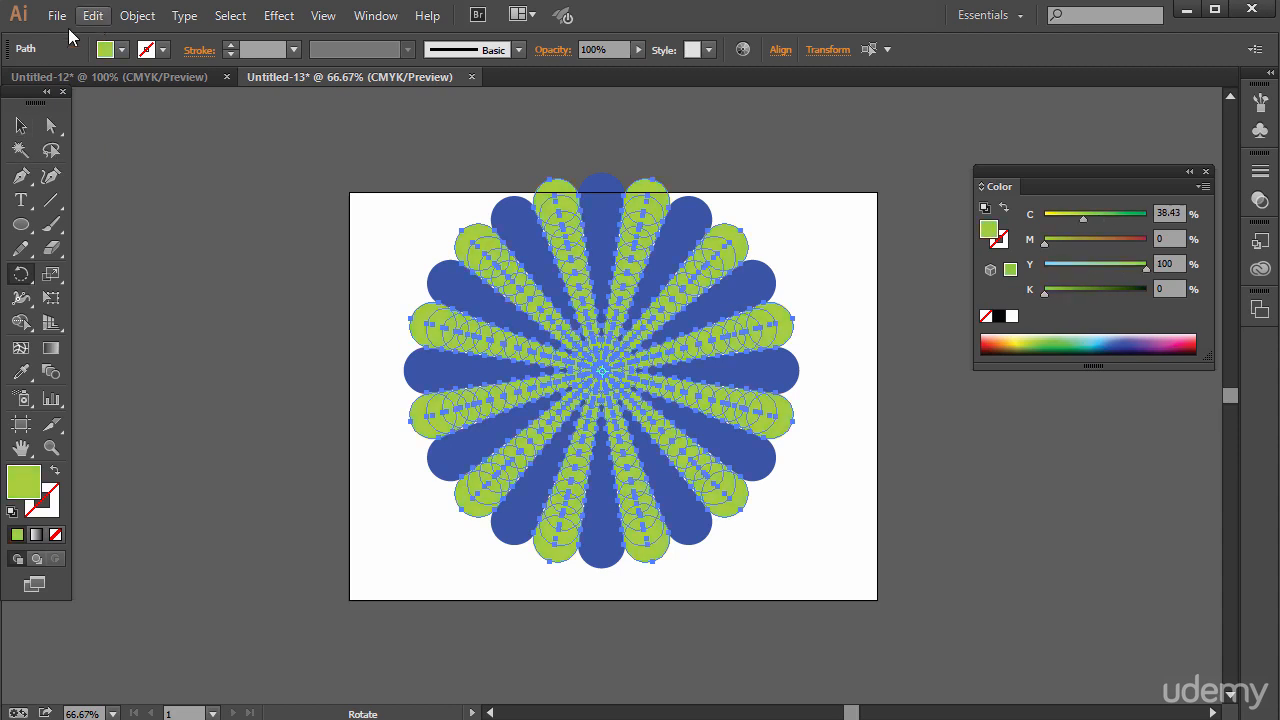
left_click(20, 127)
left_click(316, 254)
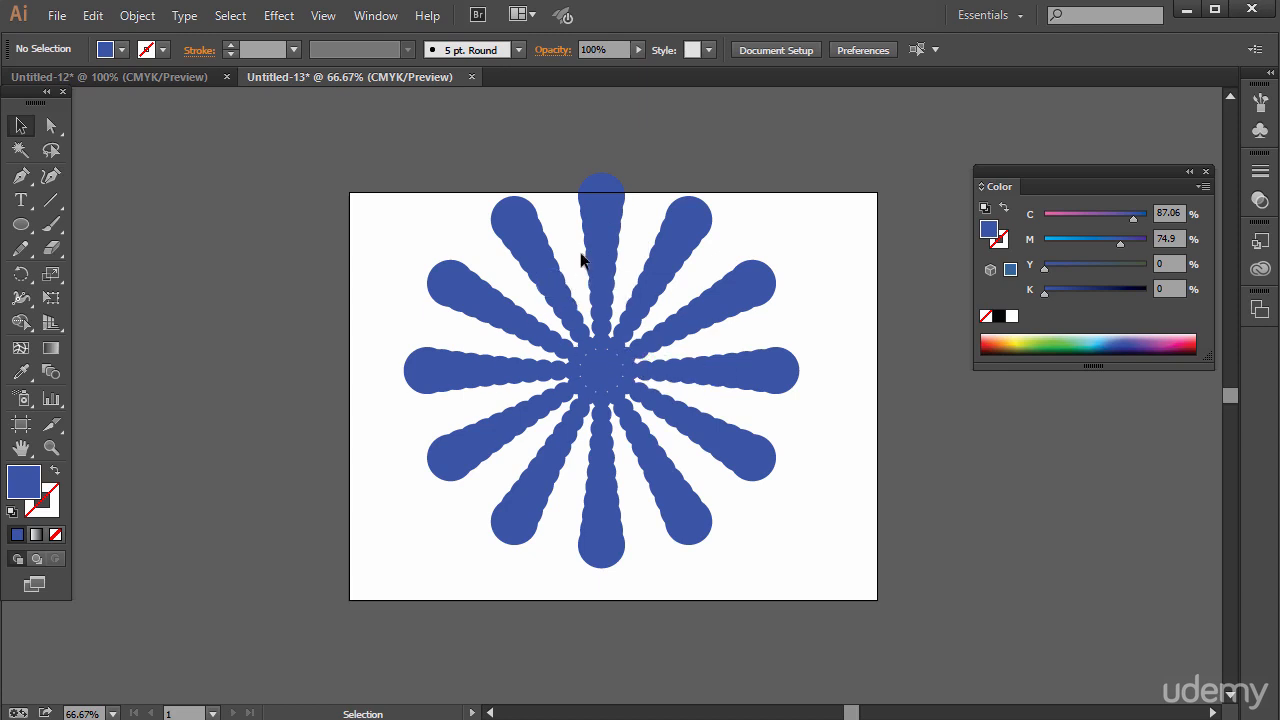
Select all circles of the radial shape, merge them into one with the Pathfinder's Unite mode, and deselect the result.
left_click_drag(288, 159, 856, 562)
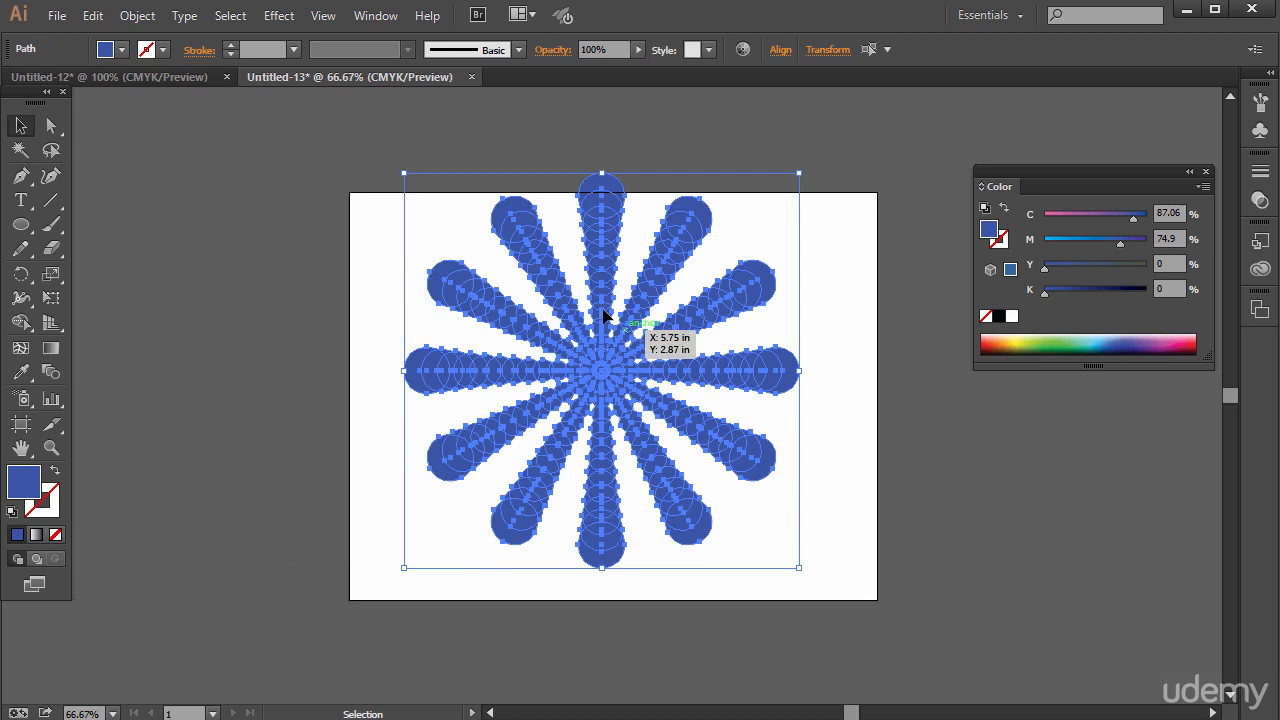
left_click(376, 16)
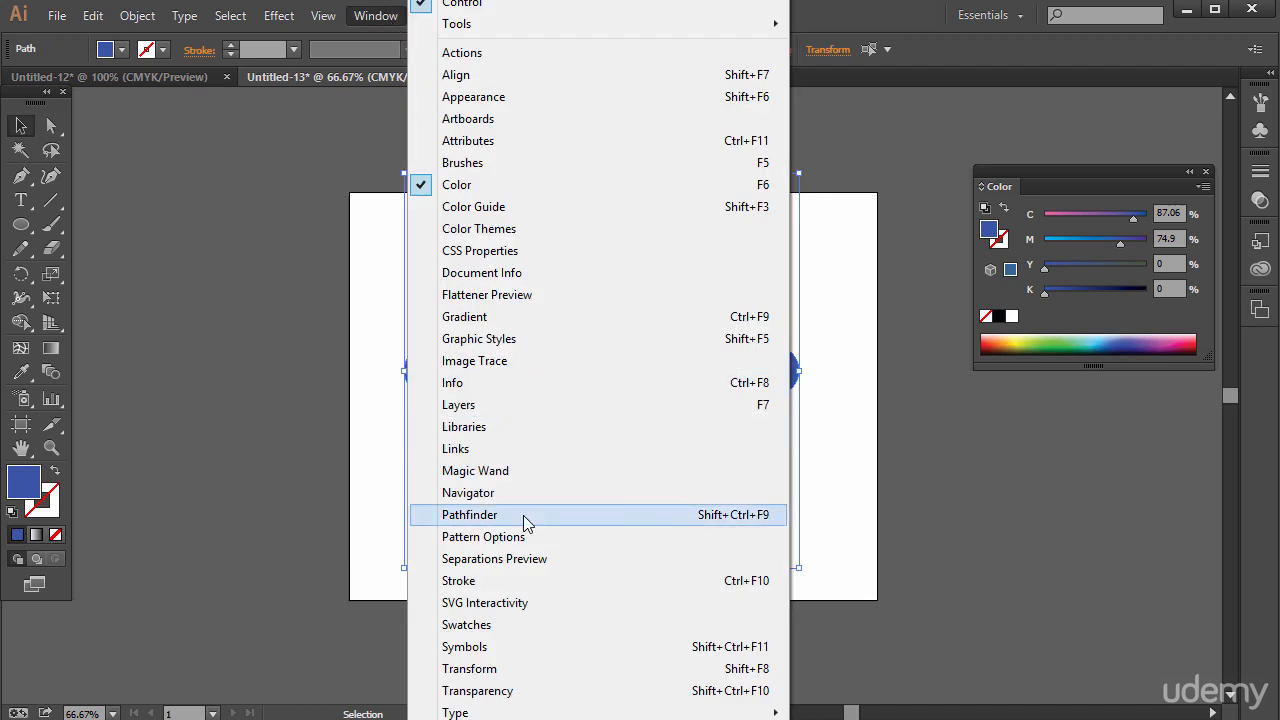
left_click(557, 514)
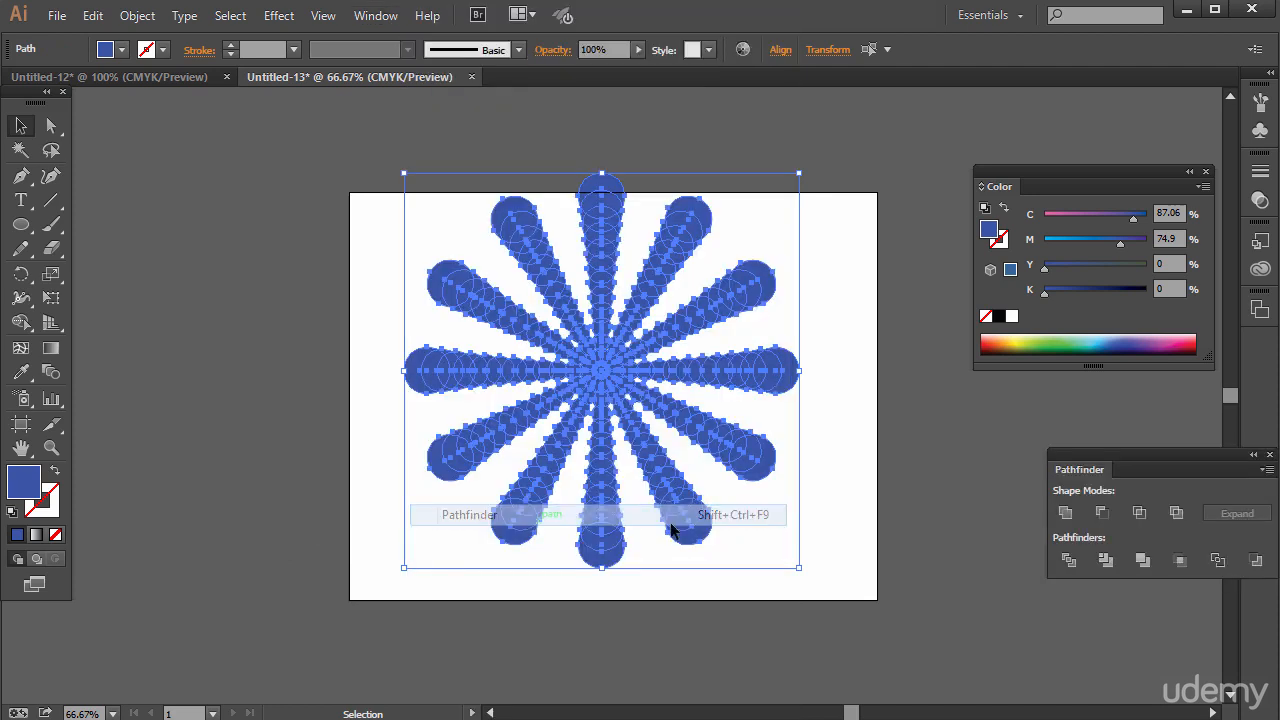
left_click(1065, 514)
left_click(890, 437)
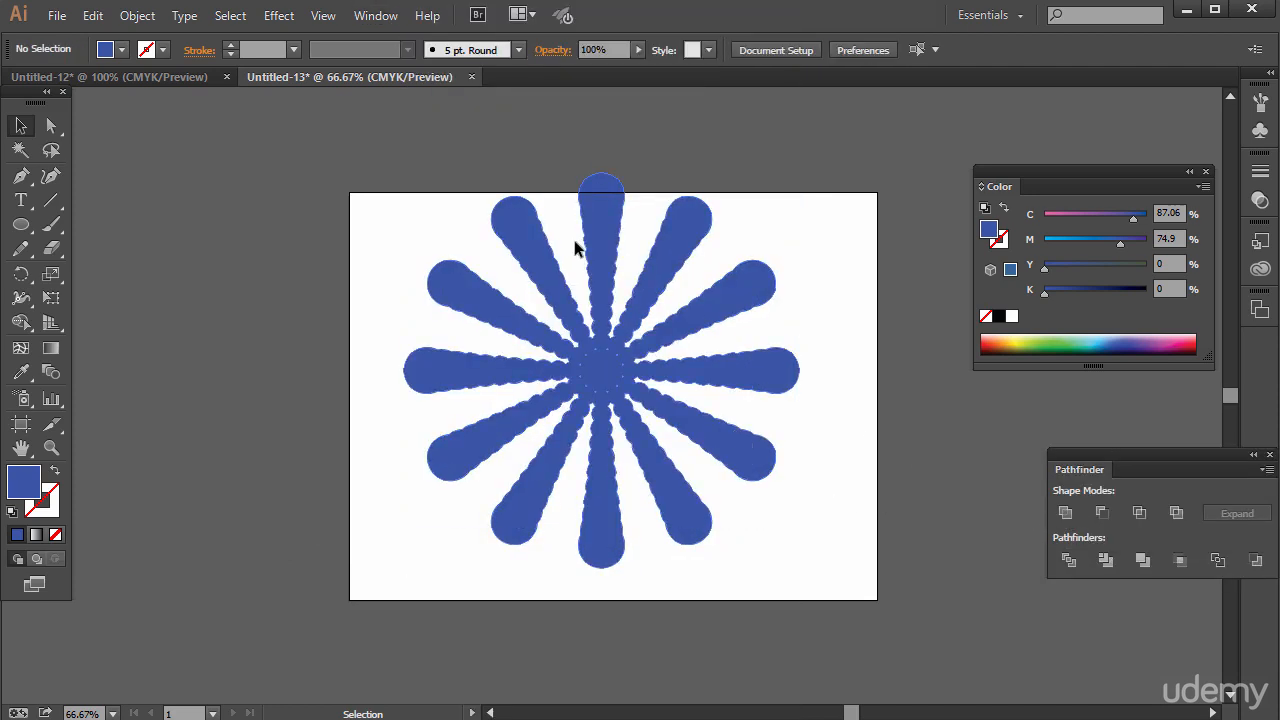
Fill the merged radial shape with a gradient and set the gradient type to Radial.
left_click(597, 305)
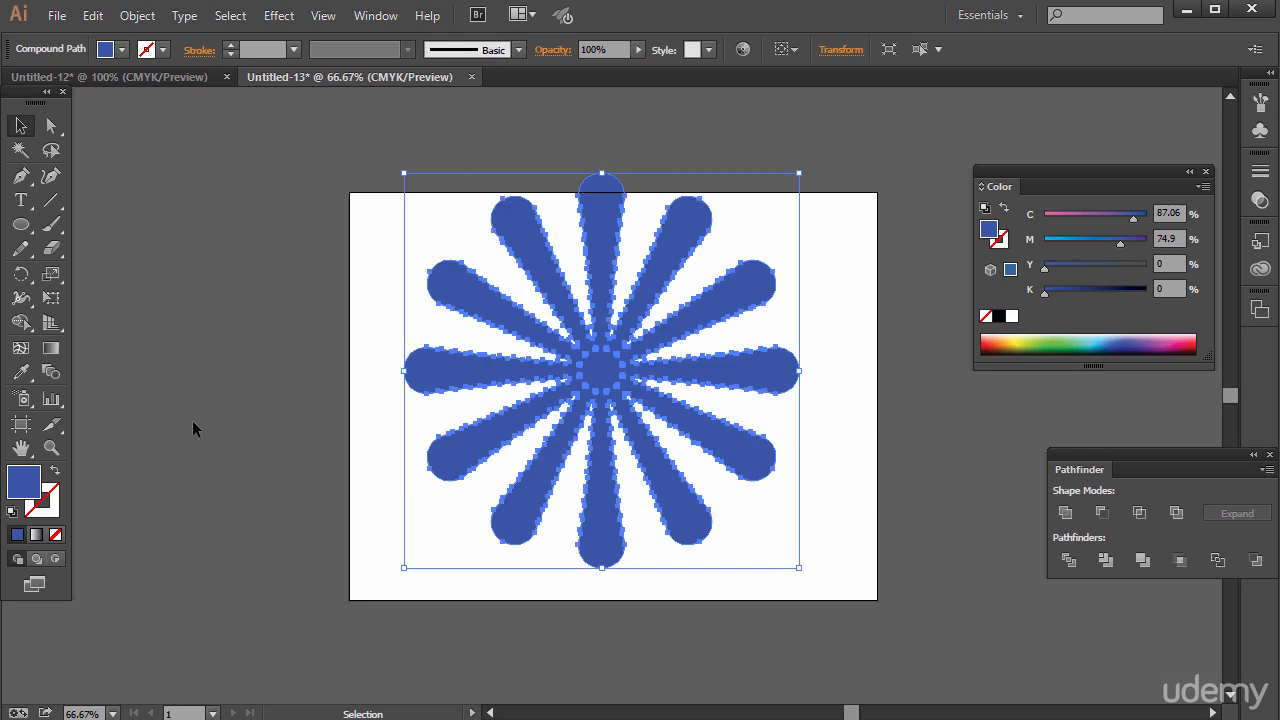
left_click(36, 536)
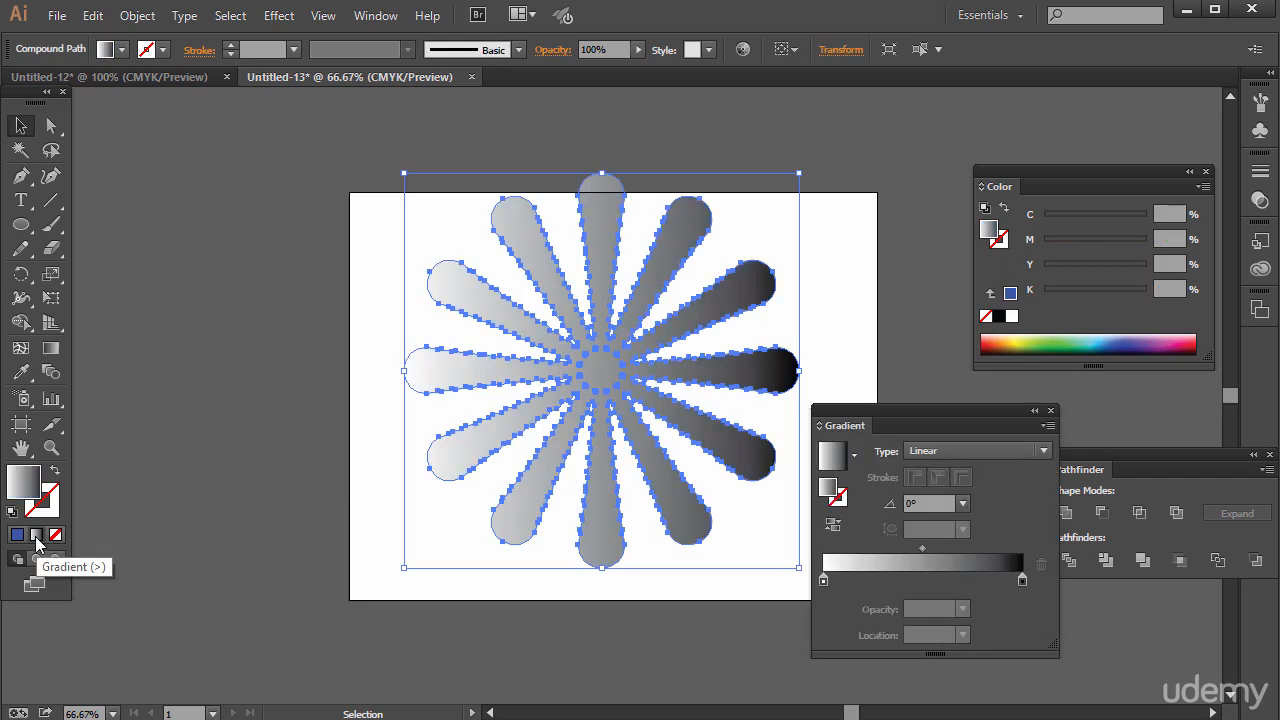
left_click(970, 450)
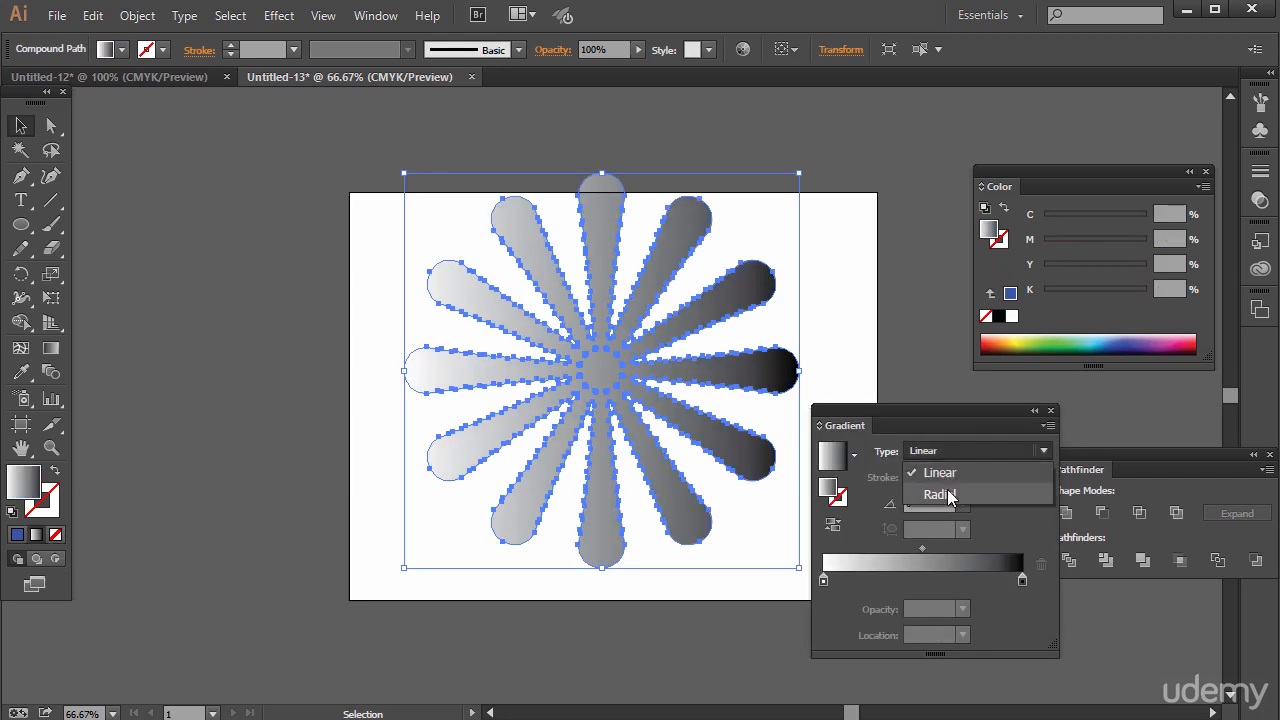
left_click(946, 494)
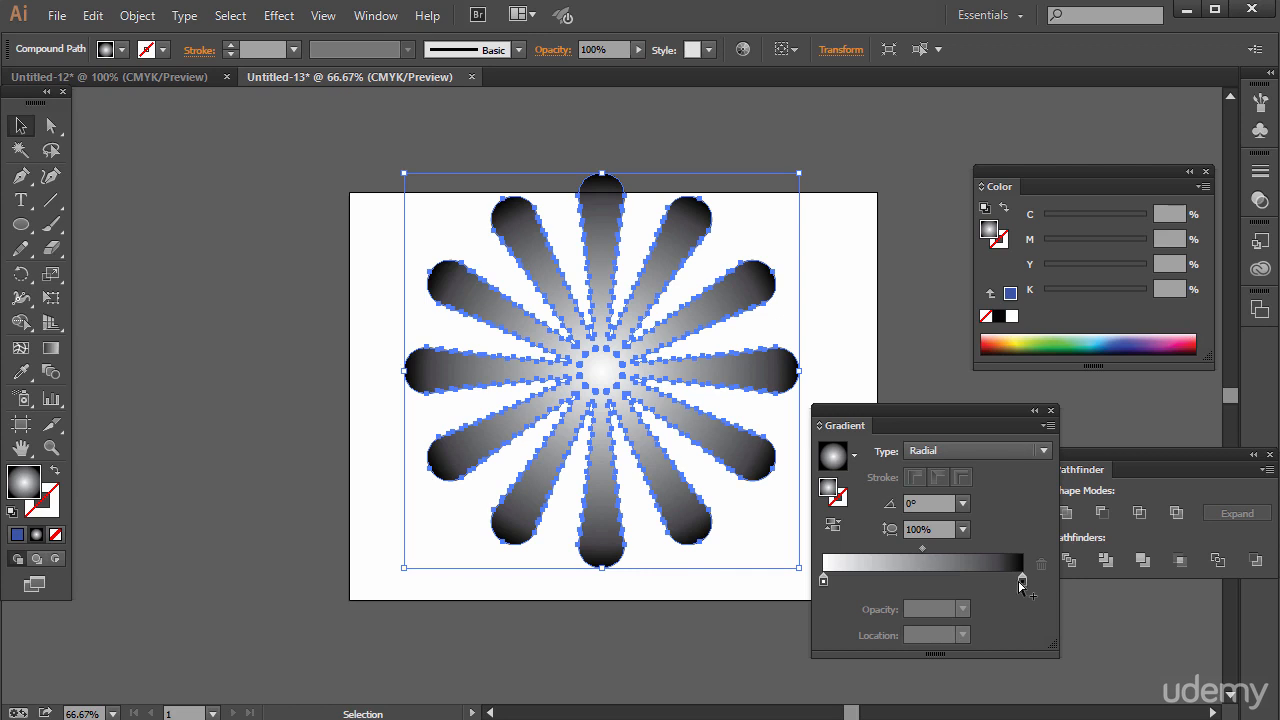
Move the gradient settings away from the artwork and switch the black gradient stop's colour model to CMYK.
double_click(1021, 580)
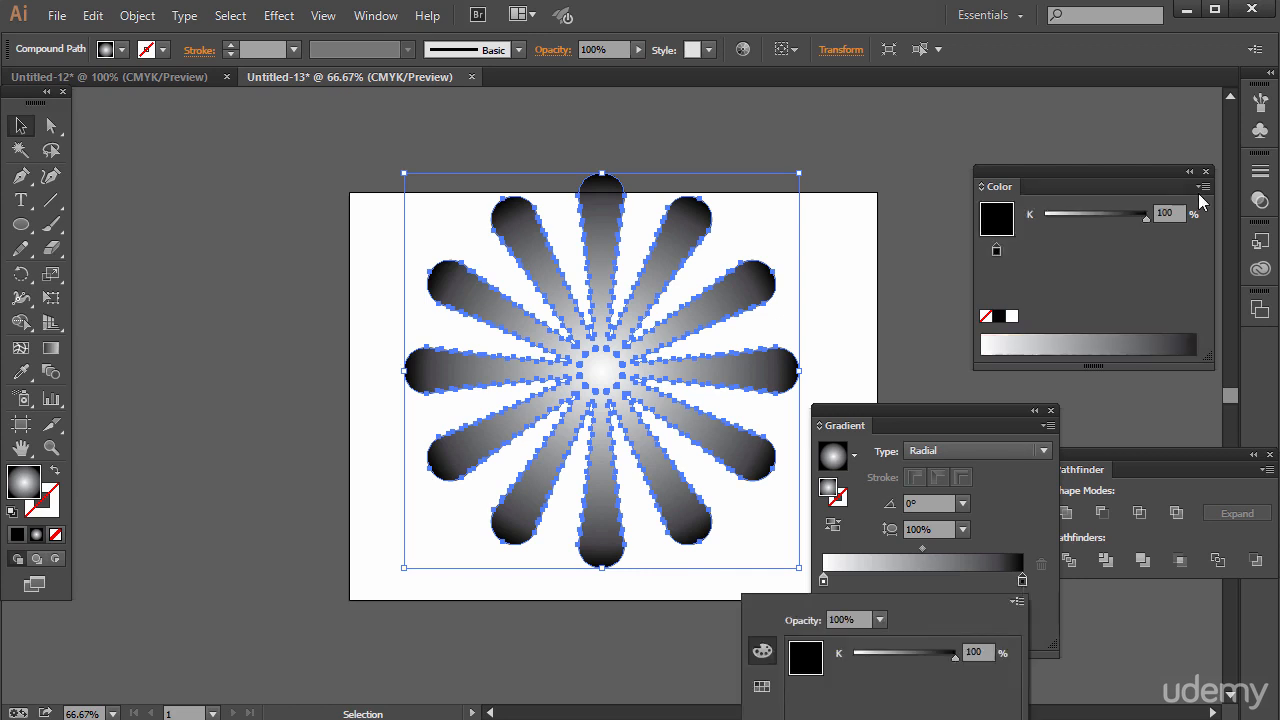
left_click(1044, 440)
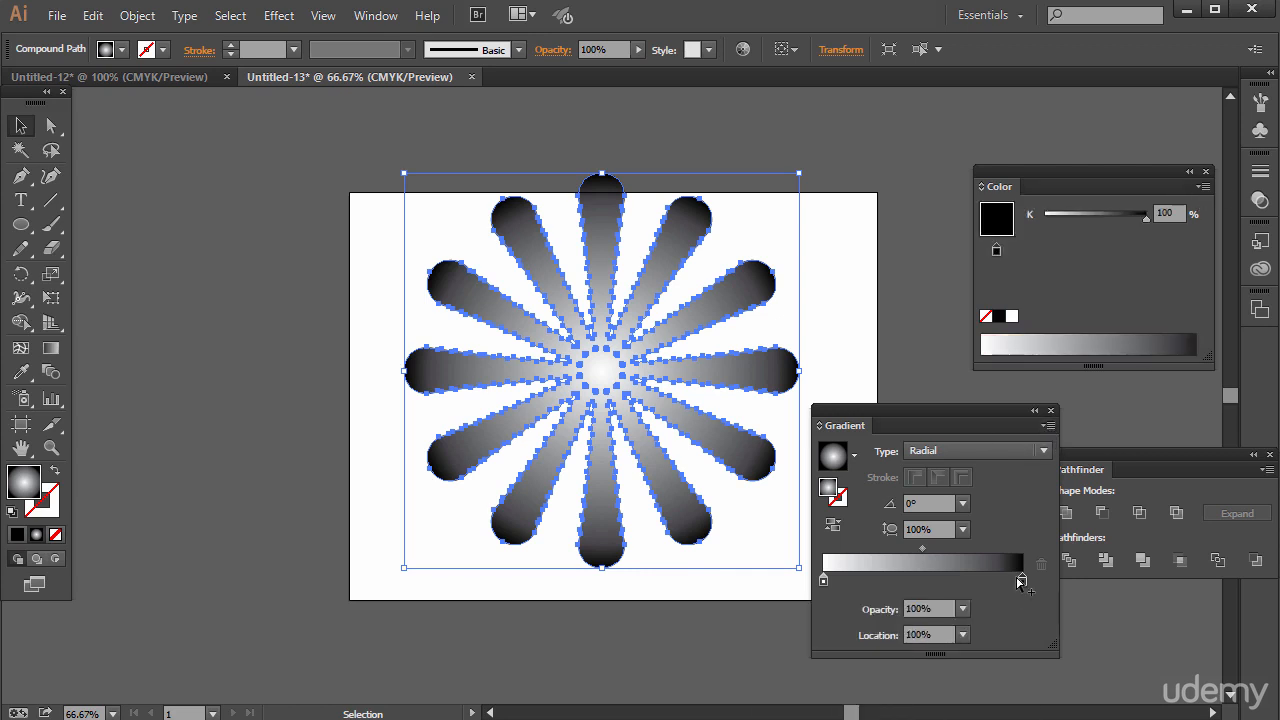
double_click(1021, 580)
left_click(1017, 604)
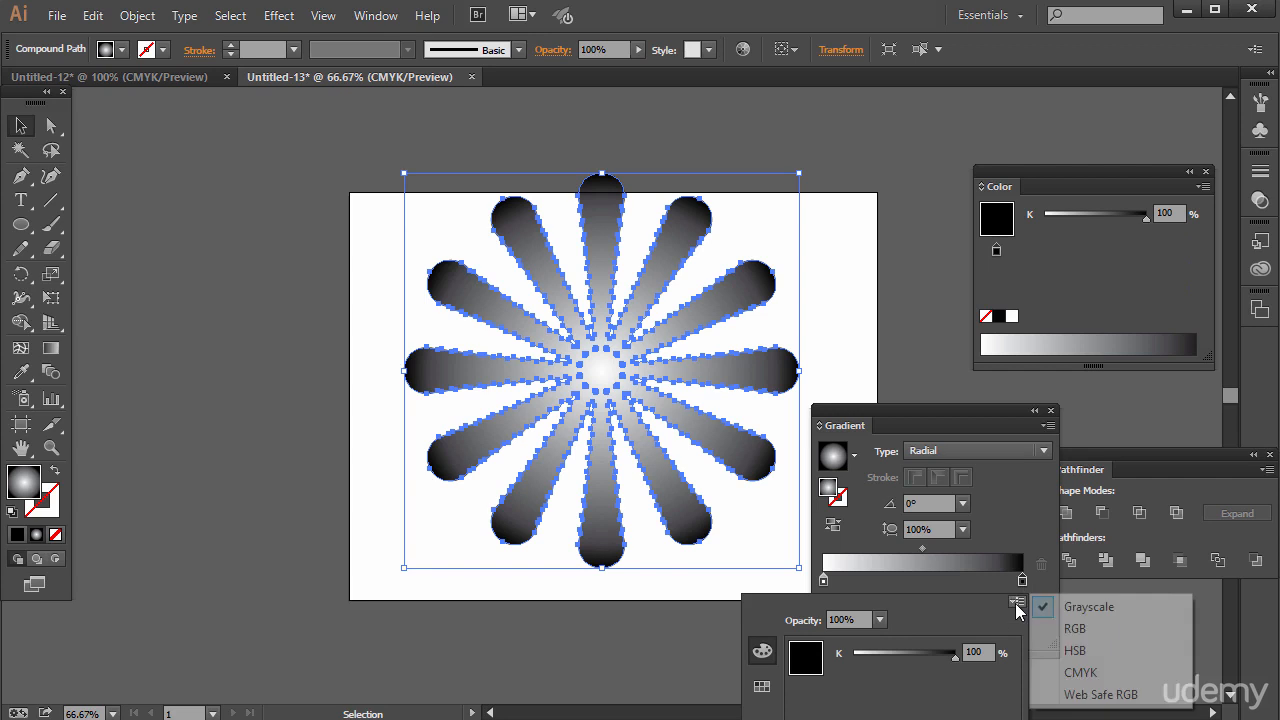
left_click(1077, 630)
left_click(914, 408)
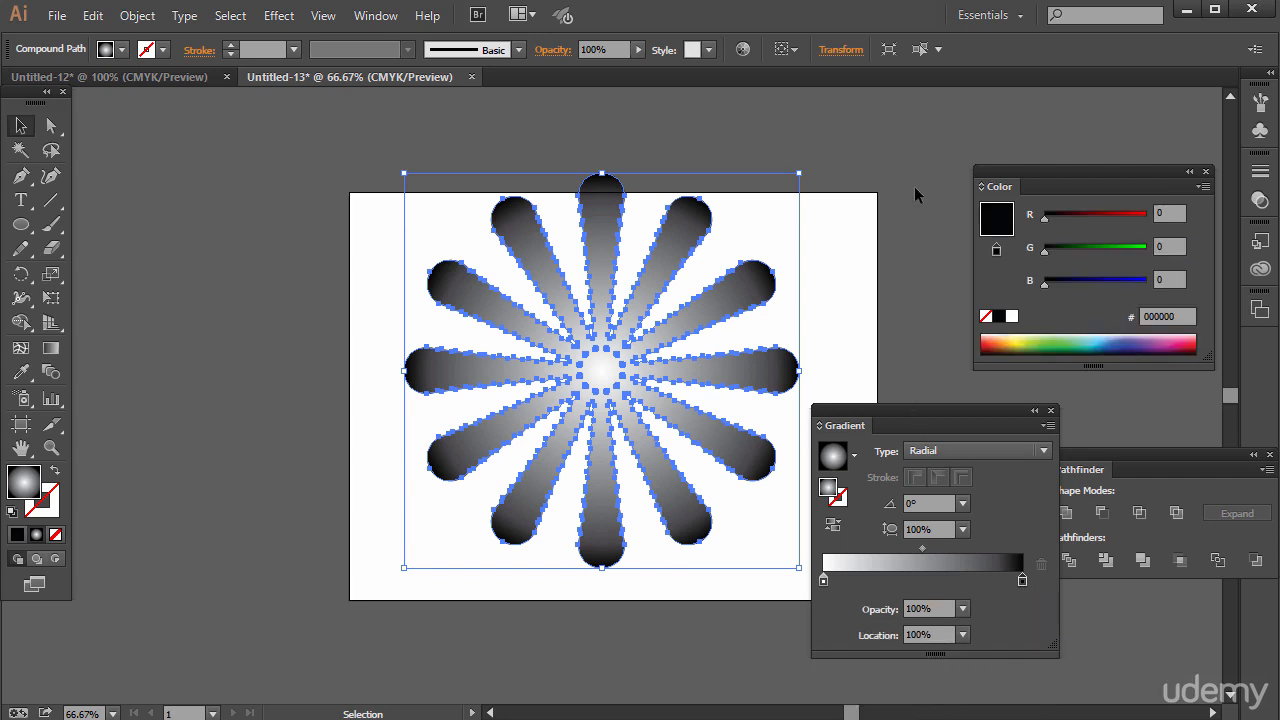
left_click_drag(915, 411, 965, 113)
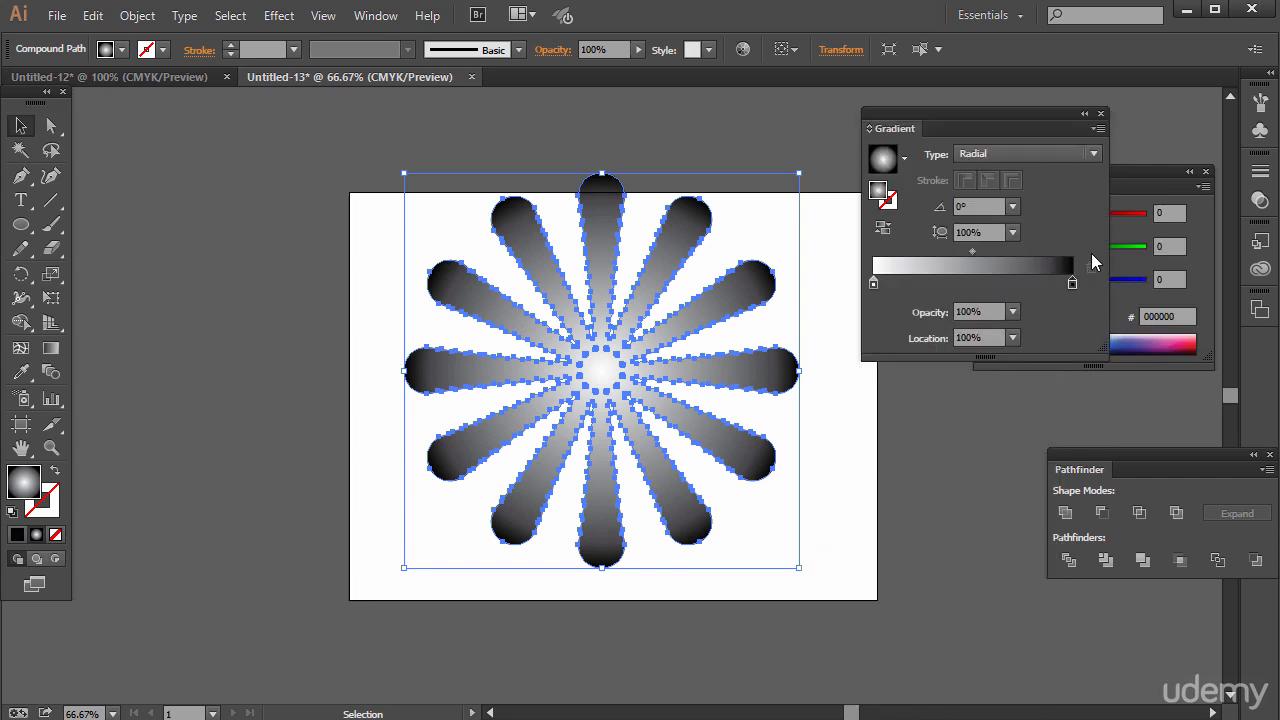
double_click(1073, 283)
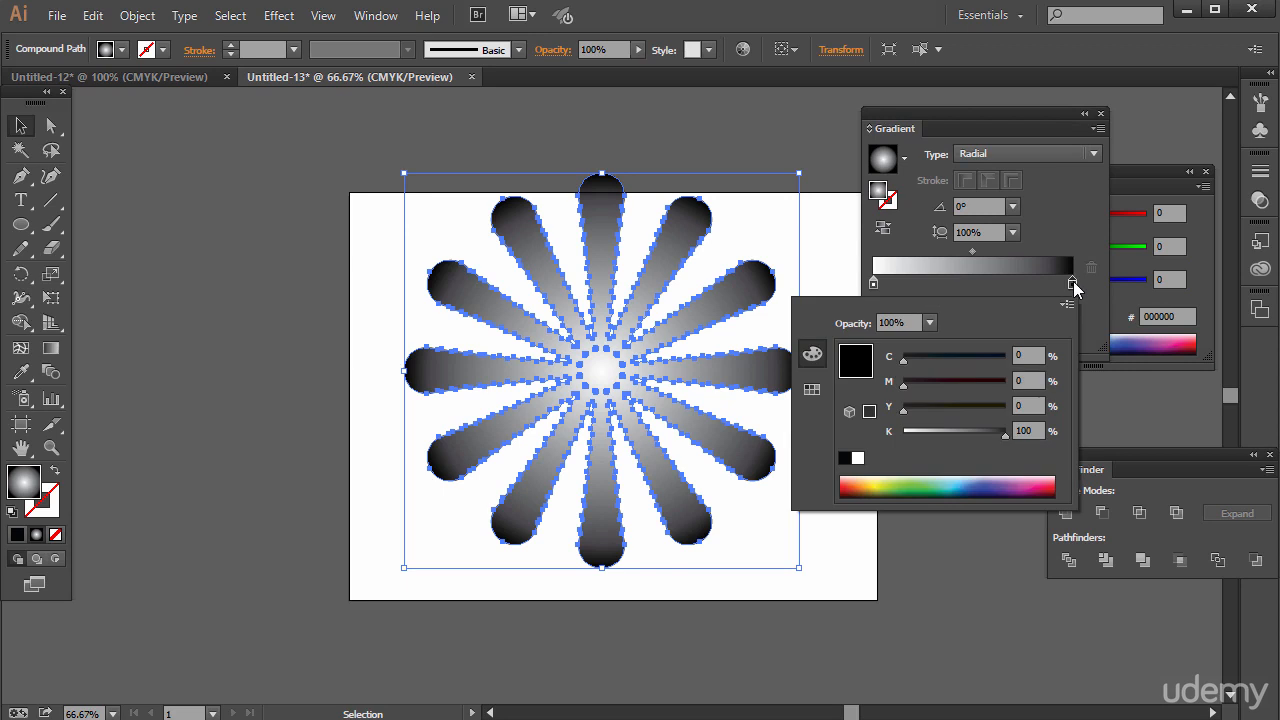
left_click(1067, 304)
left_click(1100, 377)
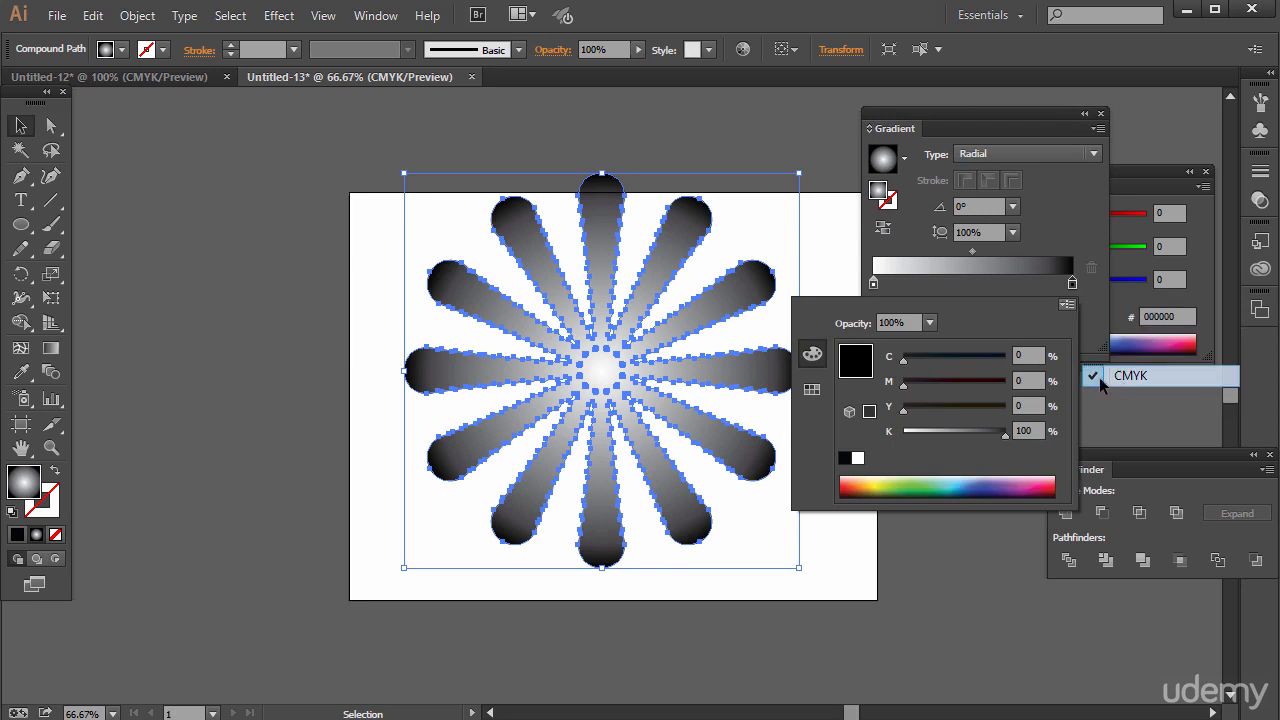
Colour the outer gradient stop light orange, with C 0, M 16.86, Y 58.43 and K 0%.
left_click(983, 486)
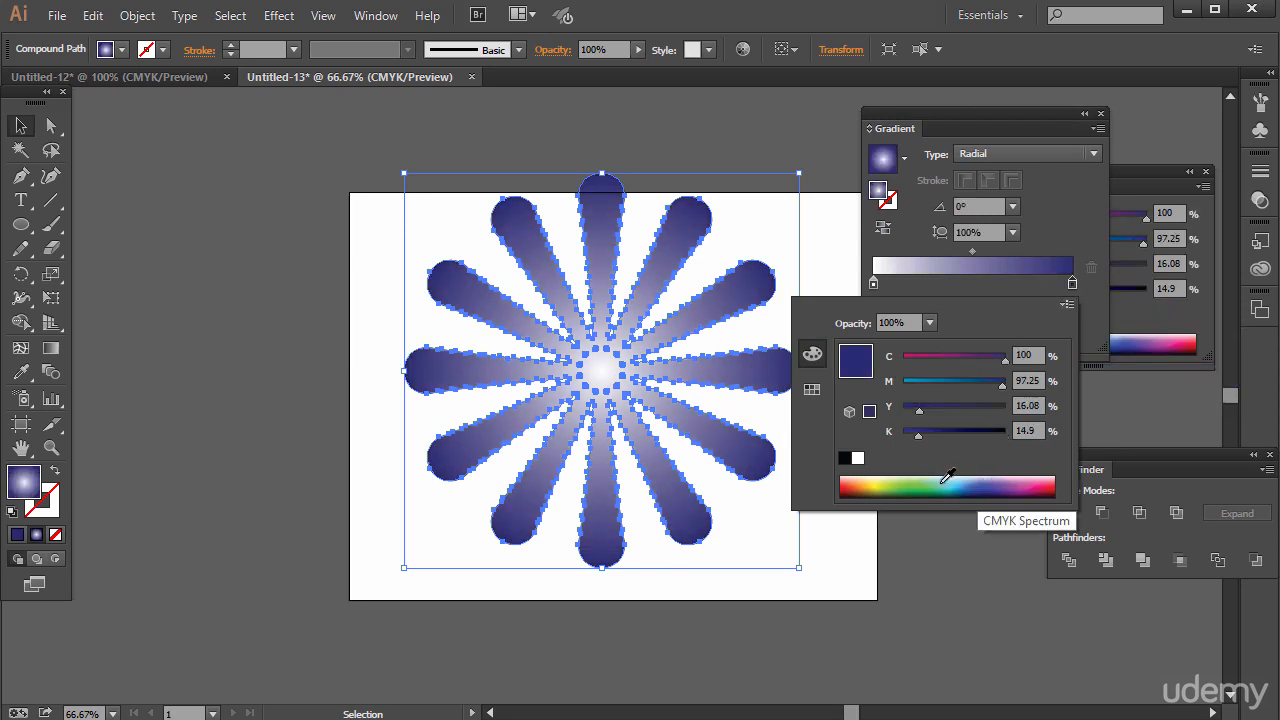
left_click(946, 479)
left_click(863, 483)
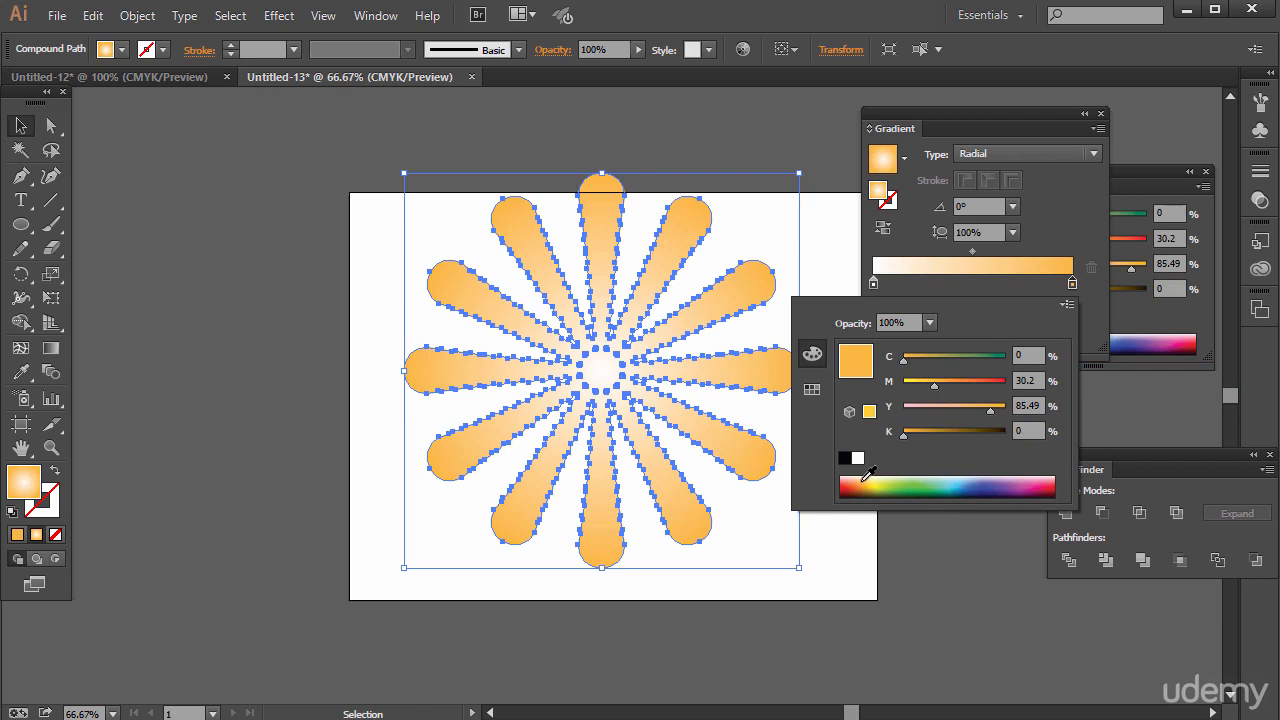
left_click(863, 479)
left_click(873, 484)
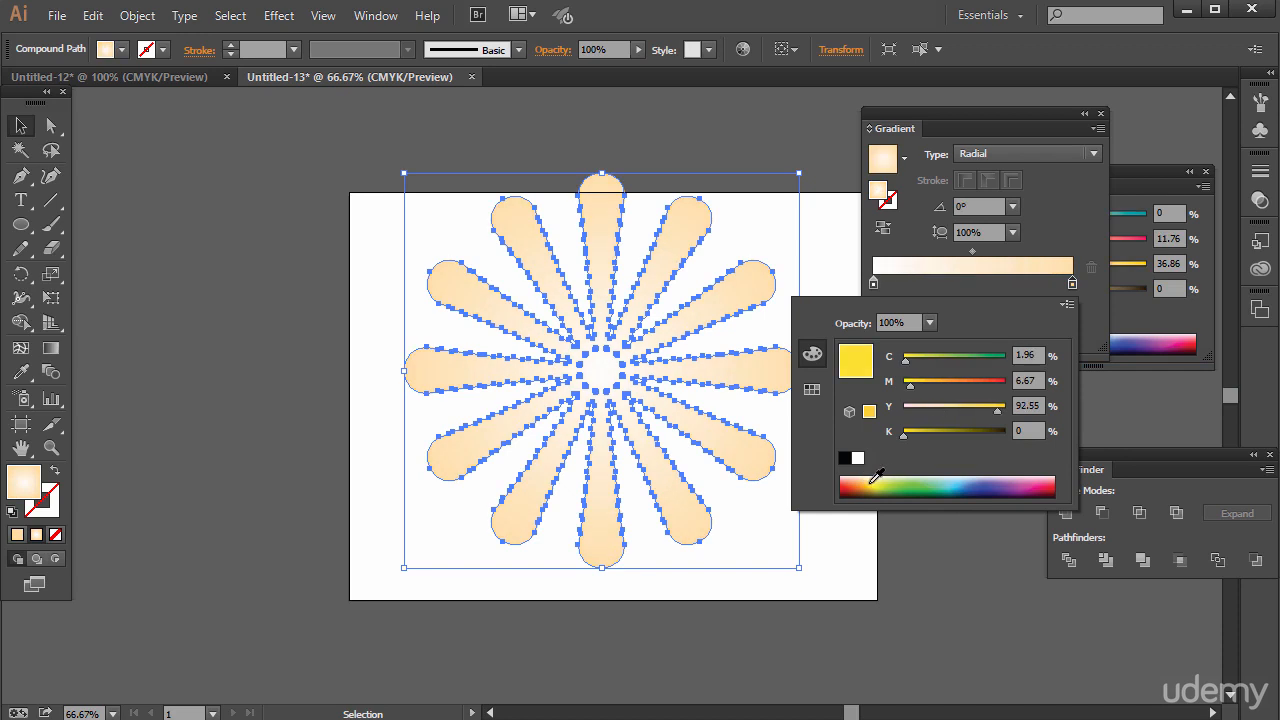
left_click(867, 483)
left_click(863, 480)
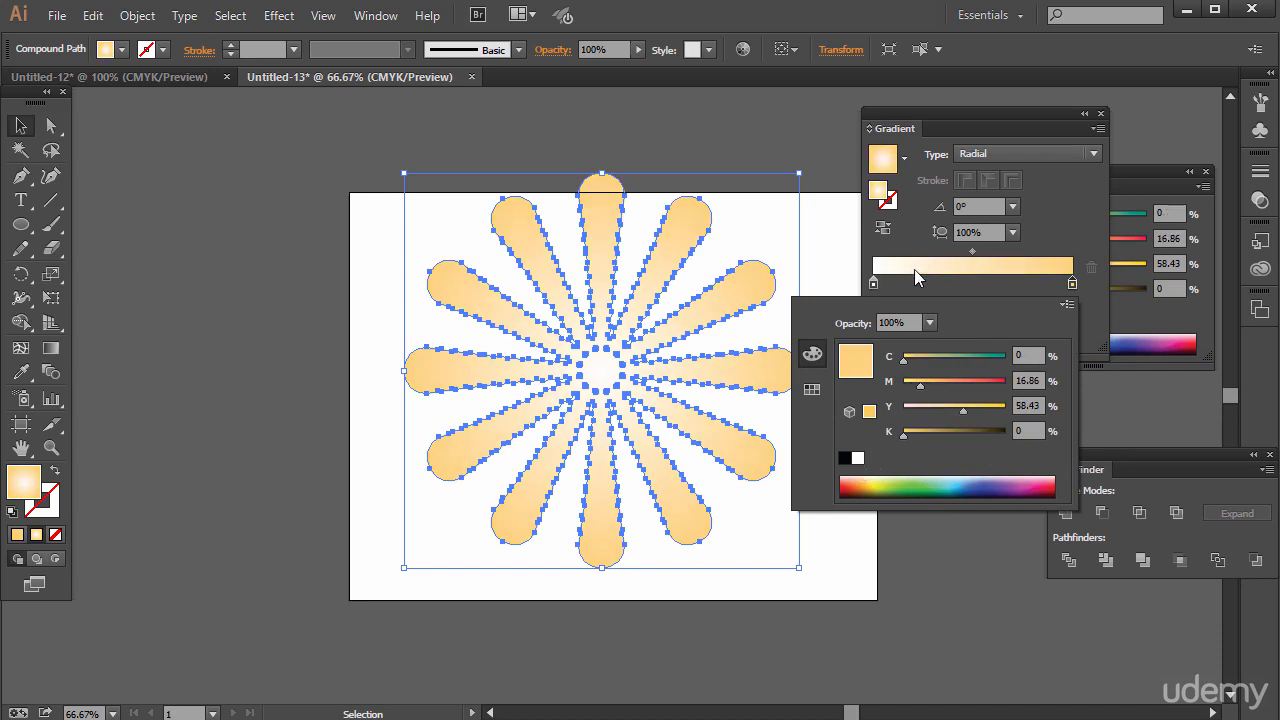
Switch the white inner gradient stop to CMYK and colour it orange, with C 5.88, M 58.04, Y 100 and K 0%.
left_click(872, 283)
double_click(872, 284)
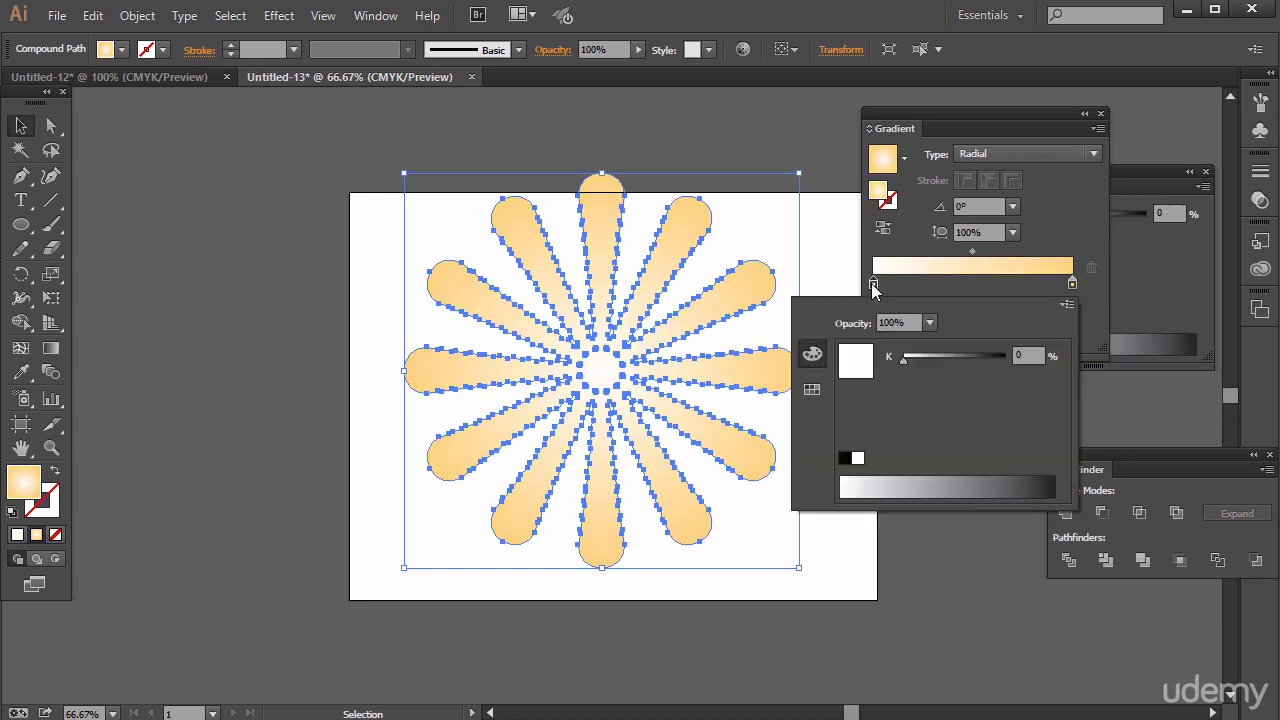
left_click(1067, 310)
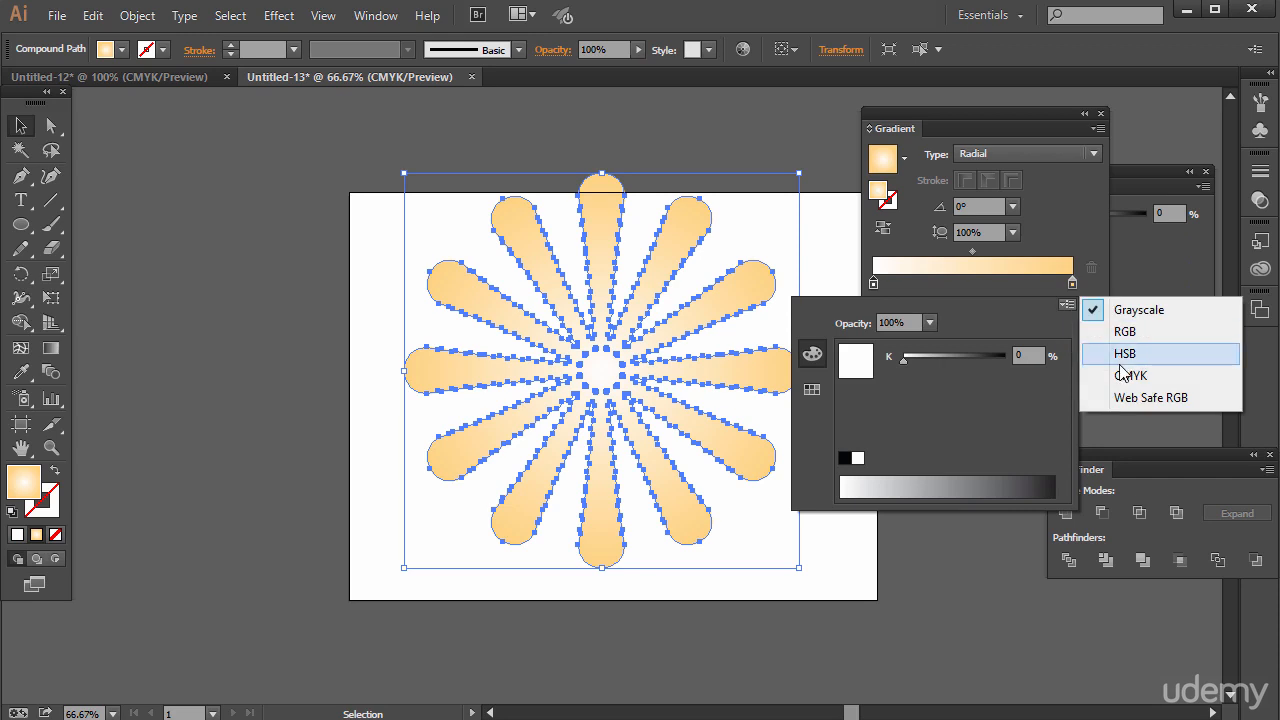
left_click(1120, 375)
left_click(864, 484)
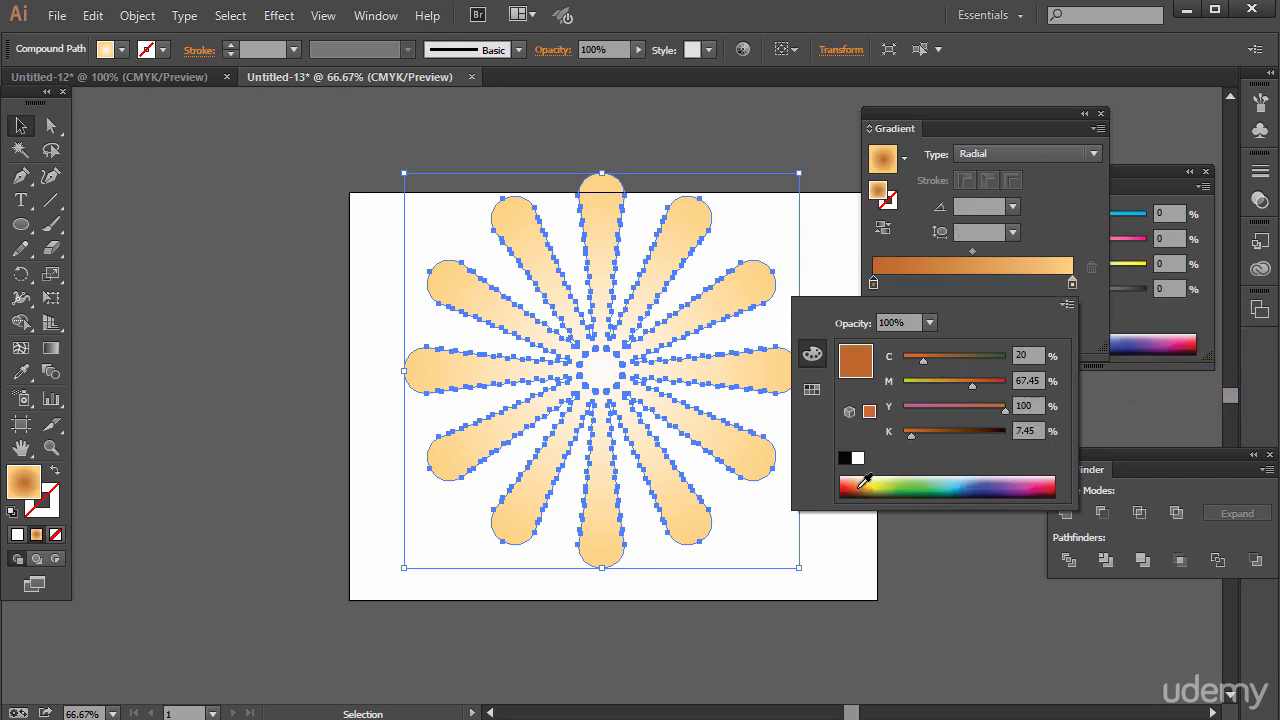
left_click(863, 481)
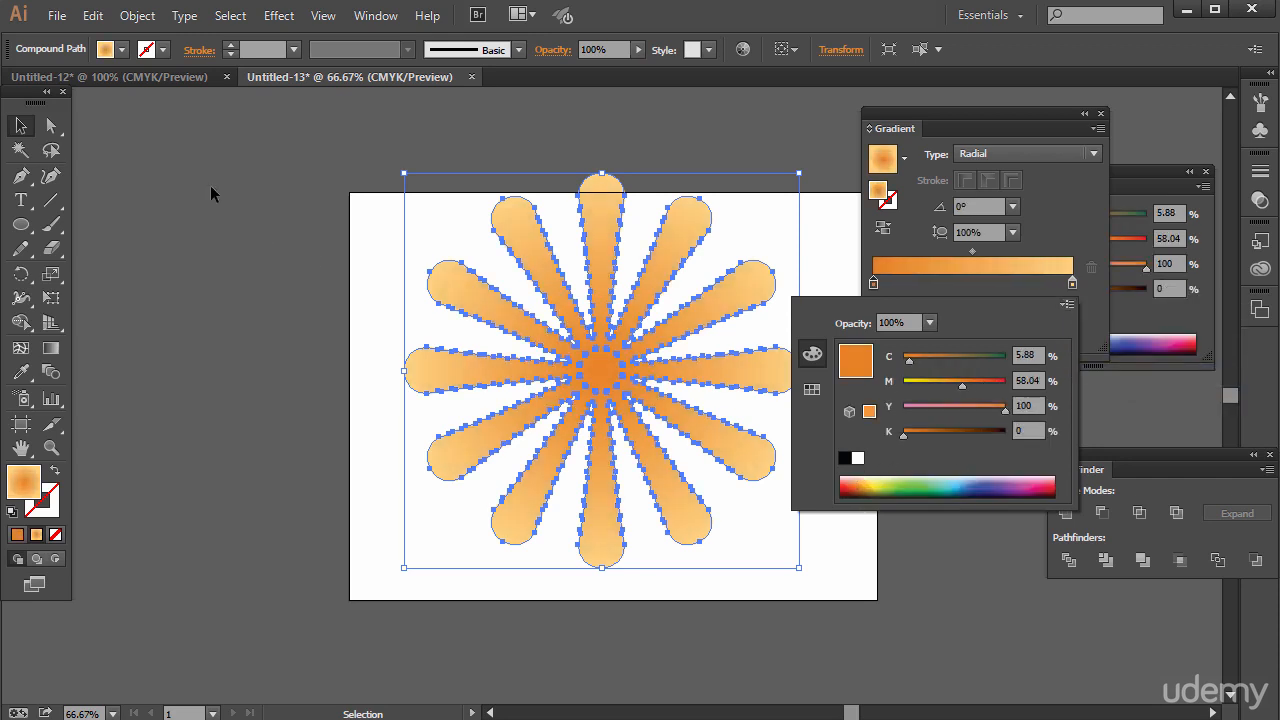
Move the radial shape slightly down and right so it fits inside the artboard, and deselect it.
left_click(22, 127)
left_click(413, 242)
left_click(668, 365)
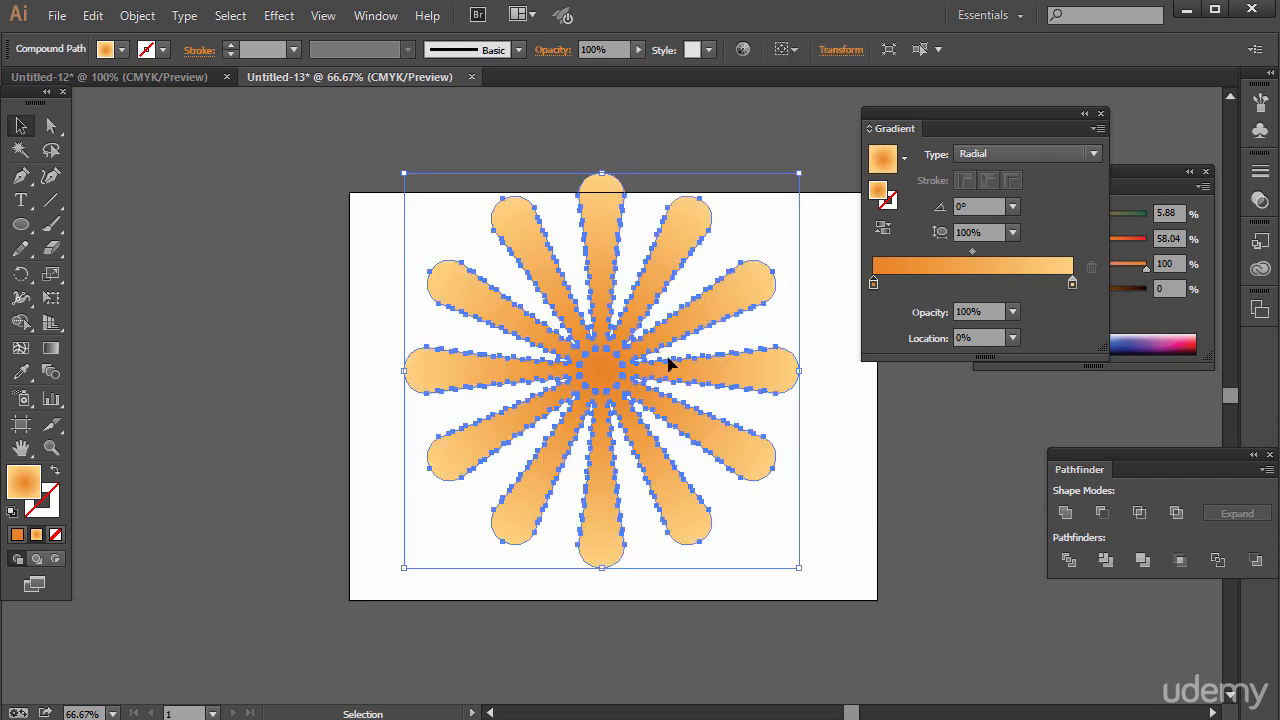
left_click_drag(711, 323, 718, 348)
left_click(284, 349)
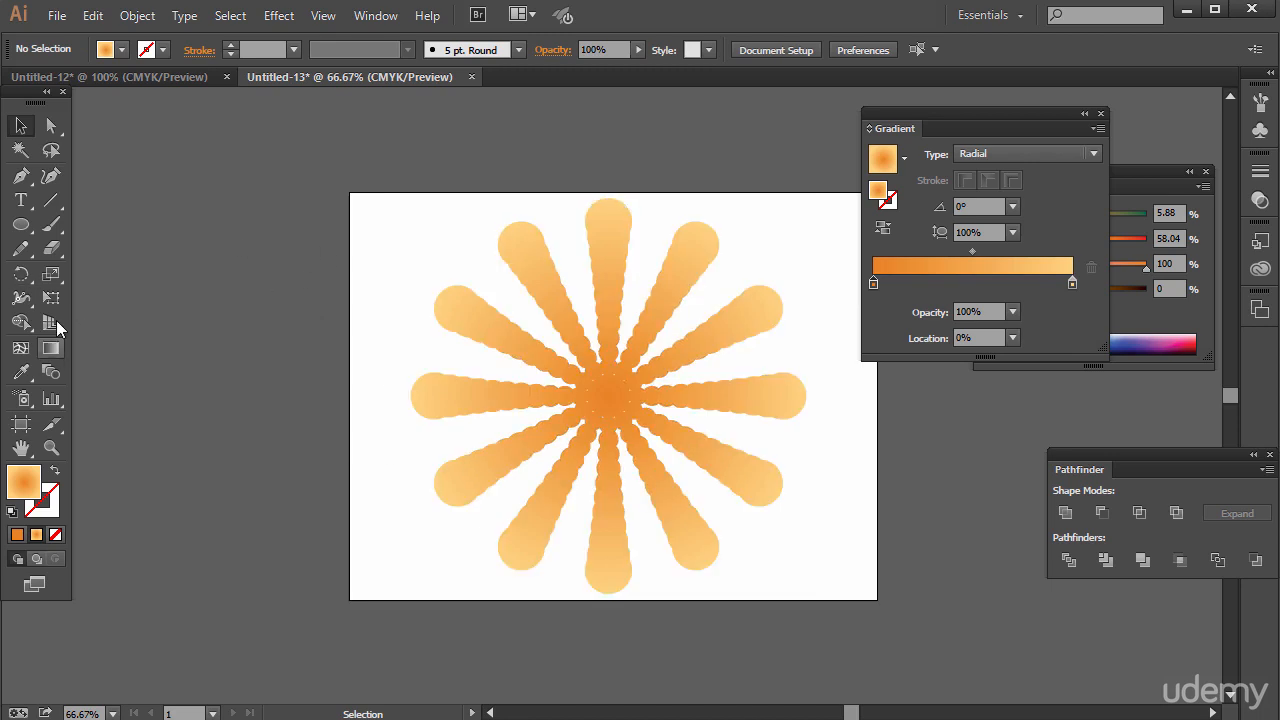
Place the text BEATLES across the centre of the radial shape, enlarged to about 175 pt.
left_click(19, 205)
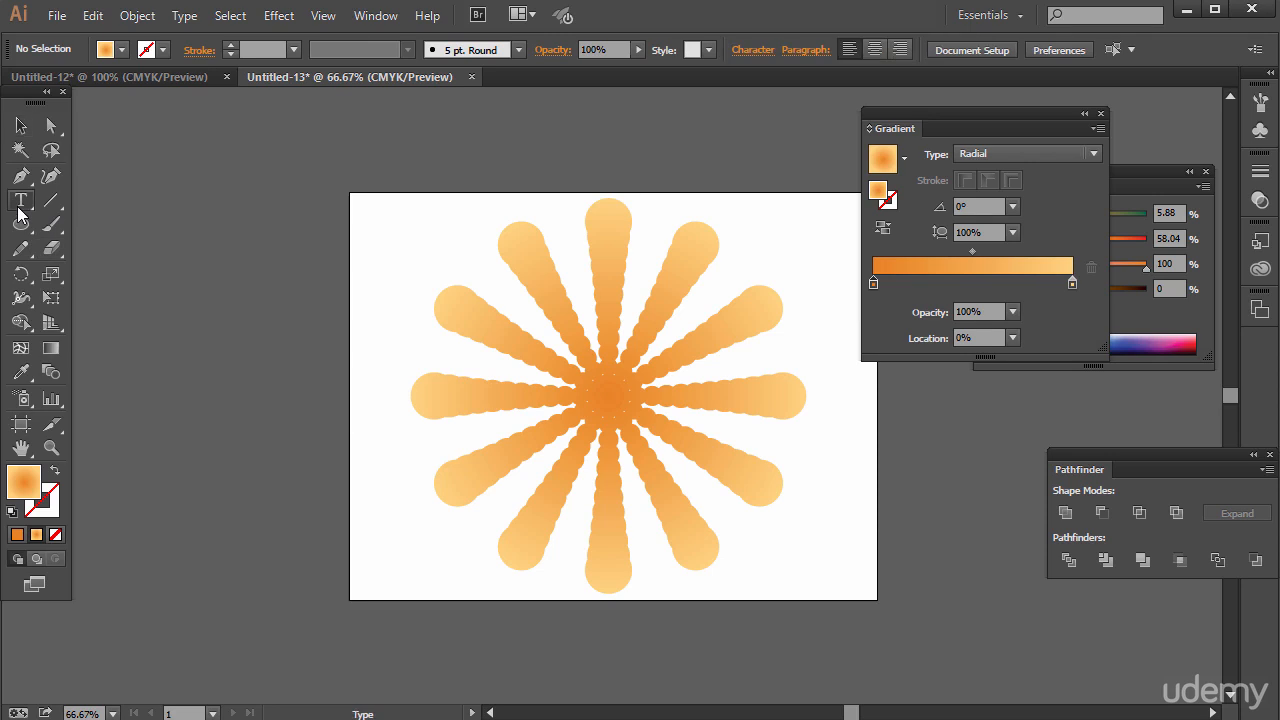
left_click(376, 258)
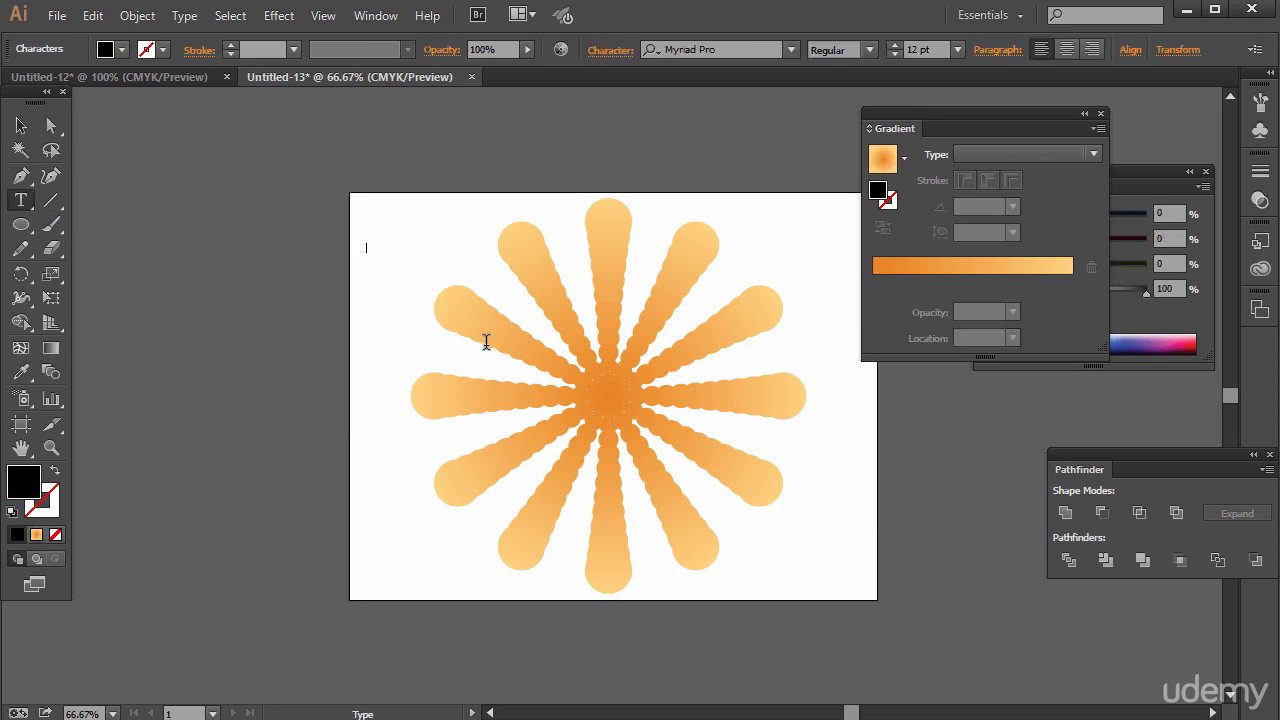
type("BEATLES")
left_click(20, 125)
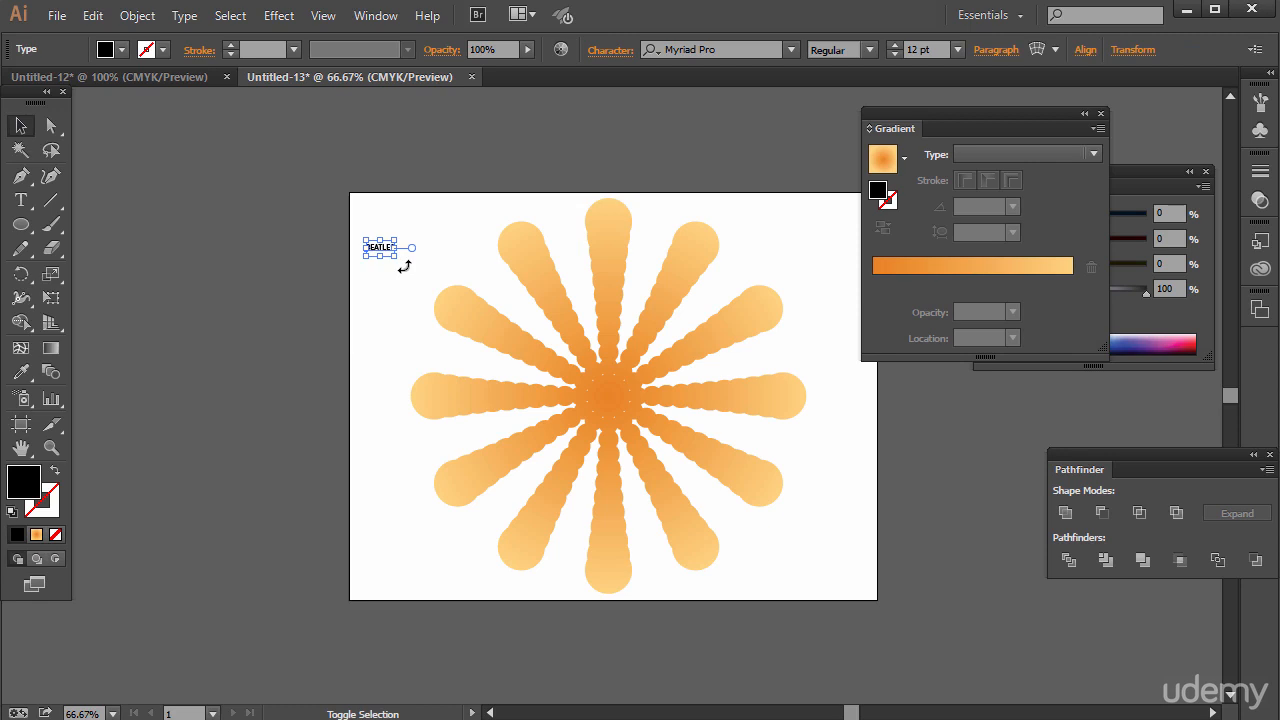
left_click_drag(397, 258, 729, 537)
left_click_drag(586, 338, 631, 365)
Change the font of the whole BEATLES text to Kalinga.
double_click(548, 388)
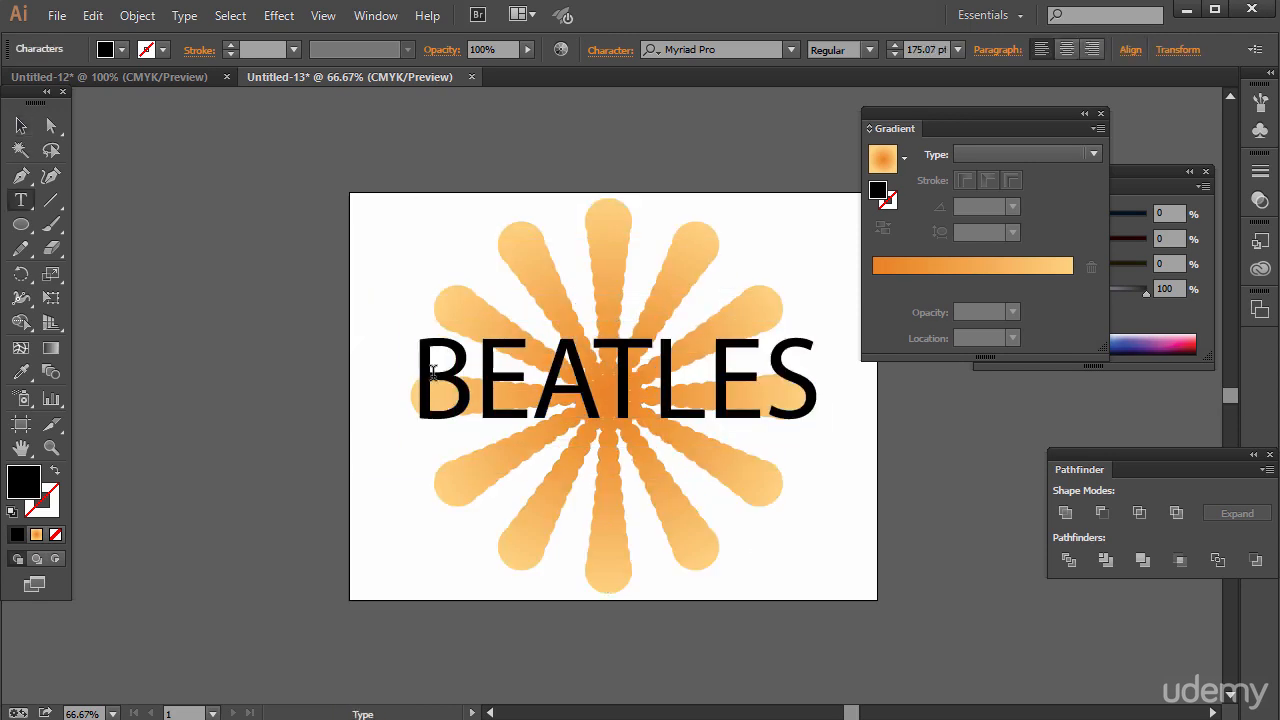
key("ctrl+a")
left_click(790, 50)
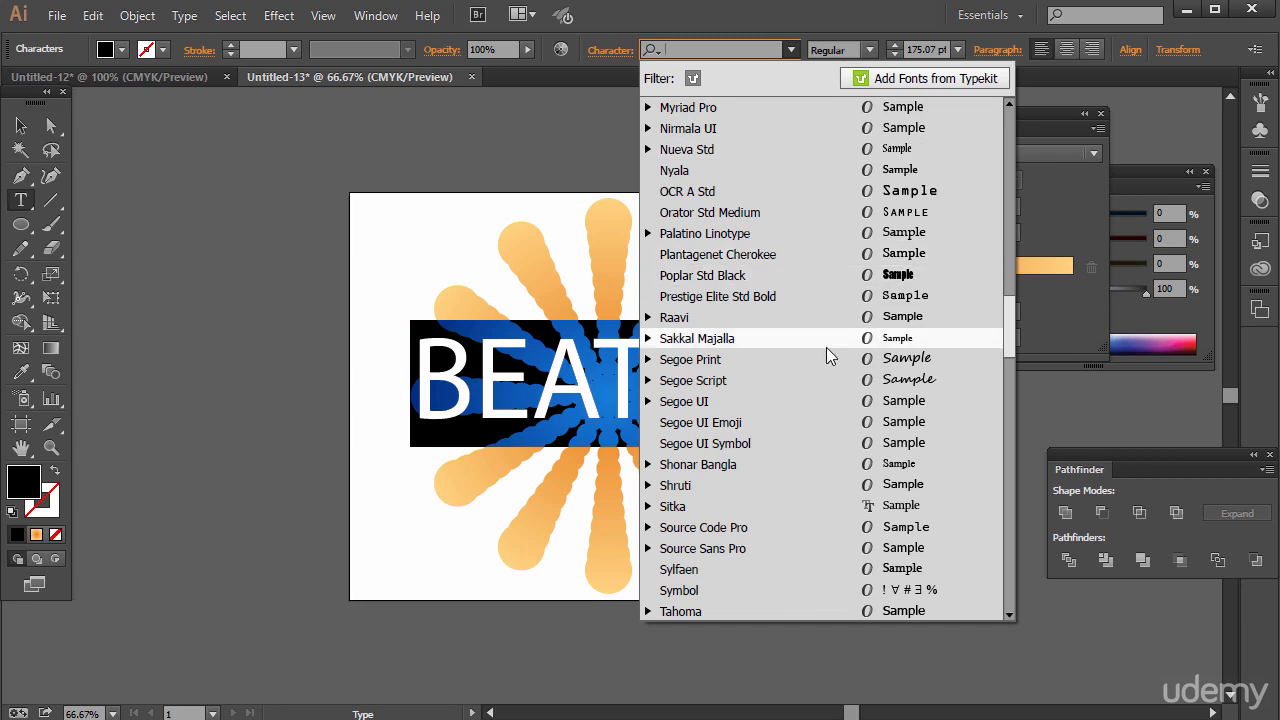
scroll(796, 150, "up", 3)
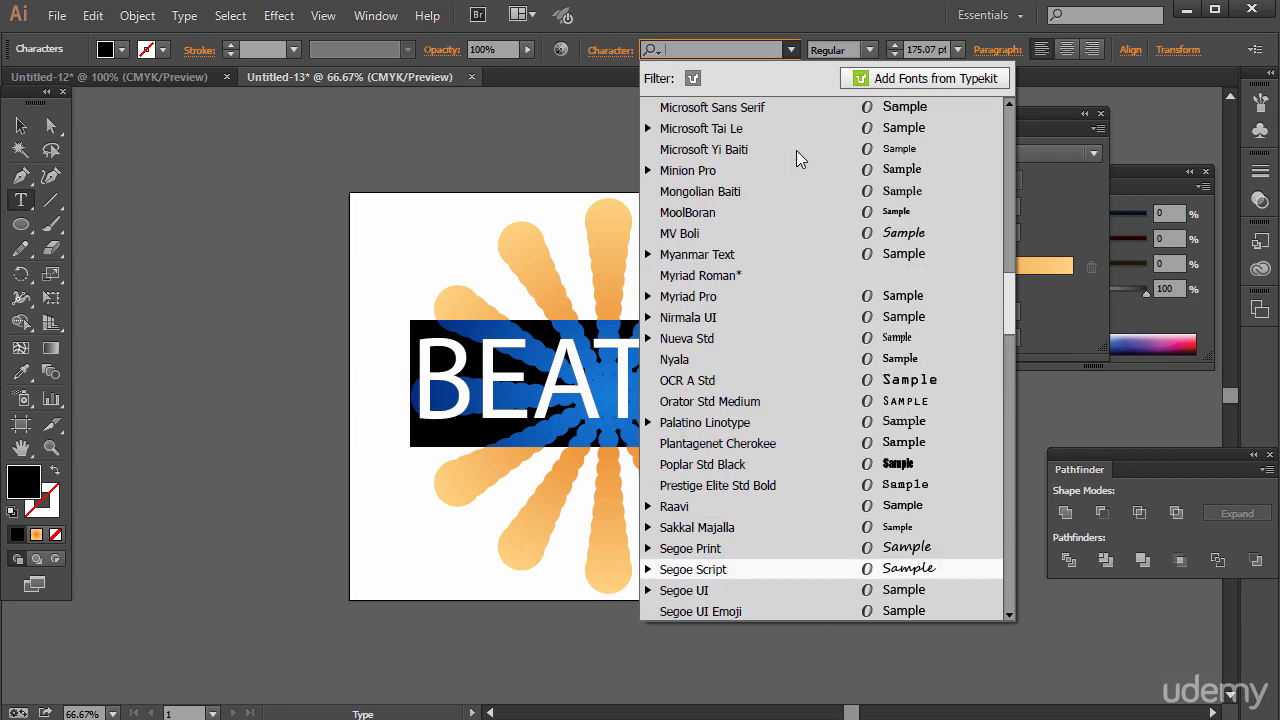
scroll(770, 170, "up", 5)
scroll(747, 398, "down", 12)
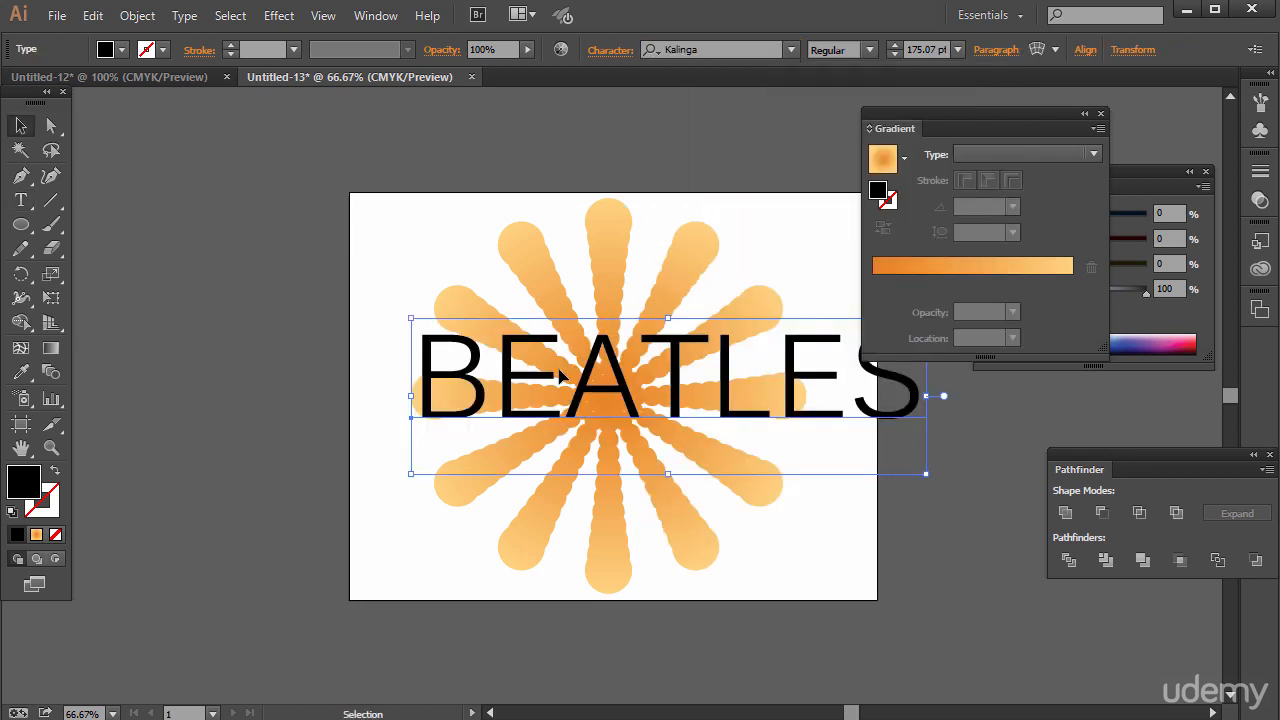
Shrink the BEATLES text to about 136 pt and centre it over the radial shape.
left_click_drag(565, 372, 537, 392)
mouse_move(699, 392)
left_mouse_down()
mouse_move(709, 400)
mouse_move(684, 397)
left_mouse_up()
left_click_drag(884, 490, 768, 459)
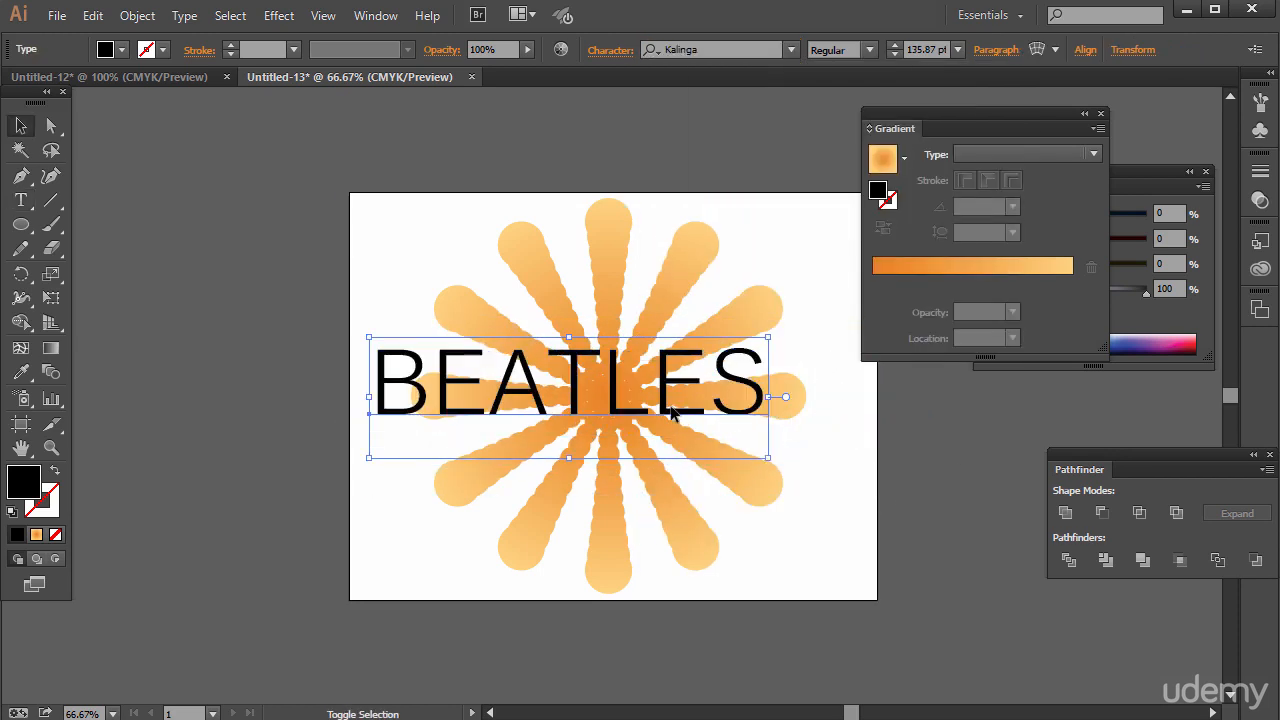
left_click_drag(646, 380, 677, 394)
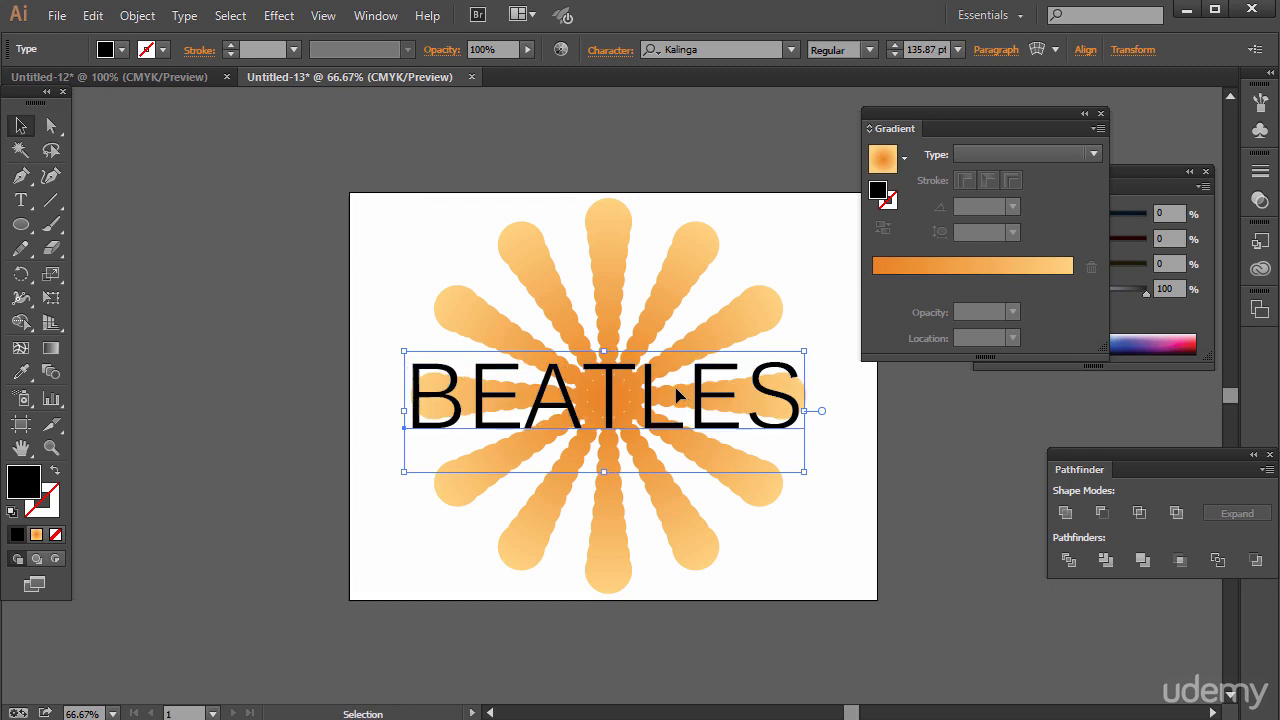
Recolour all letters of the BEATLES text blue, with C 81.6, M 55.75, Y 0 and K 0%.
key("t")
left_click_drag(410, 400, 880, 385)
double_click(26, 478)
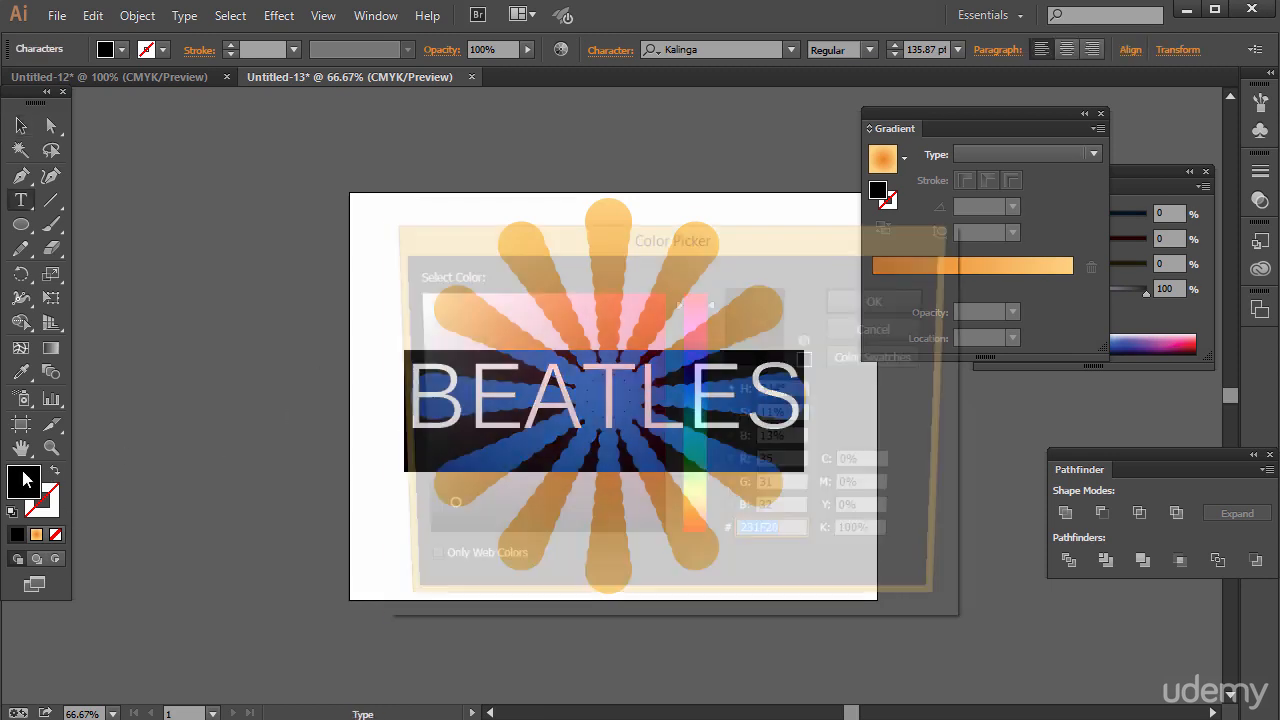
left_click(639, 369)
left_click_drag(692, 368, 694, 386)
left_click_drag(692, 263, 1007, 213)
left_click_drag(1011, 416, 1023, 336)
left_click_drag(948, 290, 958, 265)
left_click(1170, 245)
left_click(371, 325)
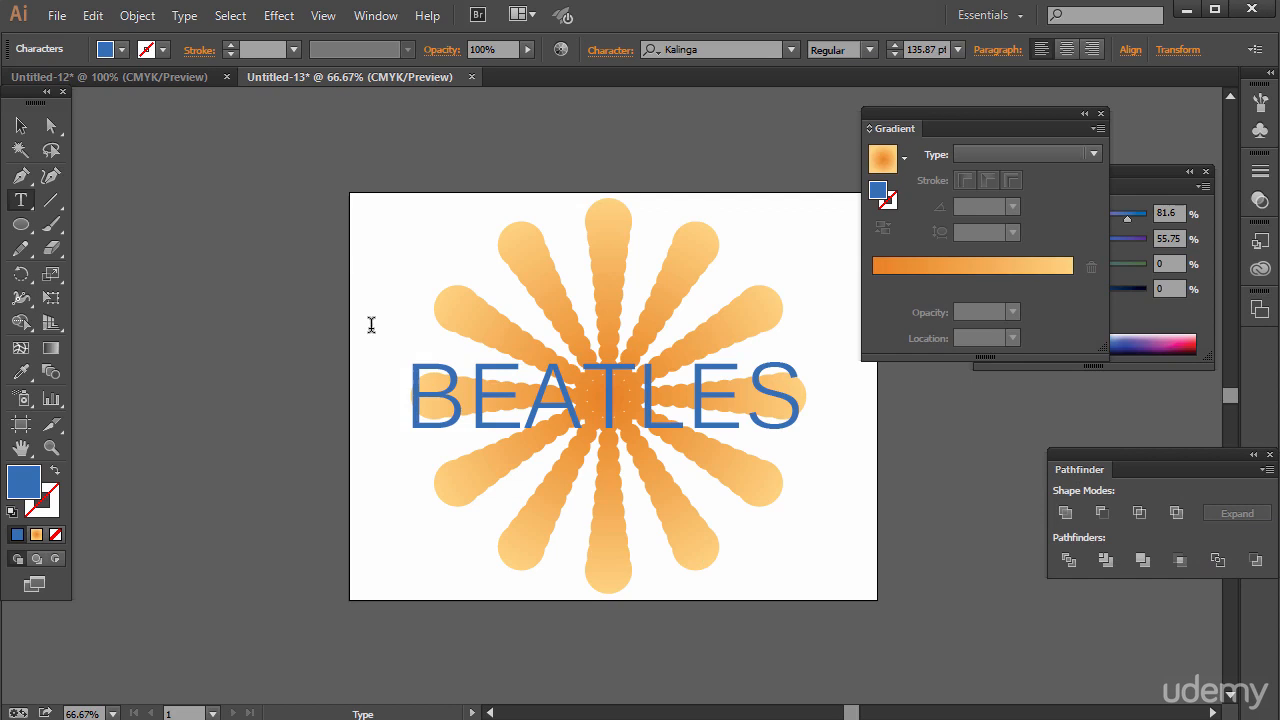
Select the BEATLES text as a whole object, leaving text editing.
left_click(21, 125)
left_click(552, 402)
left_click_drag(552, 402, 554, 404)
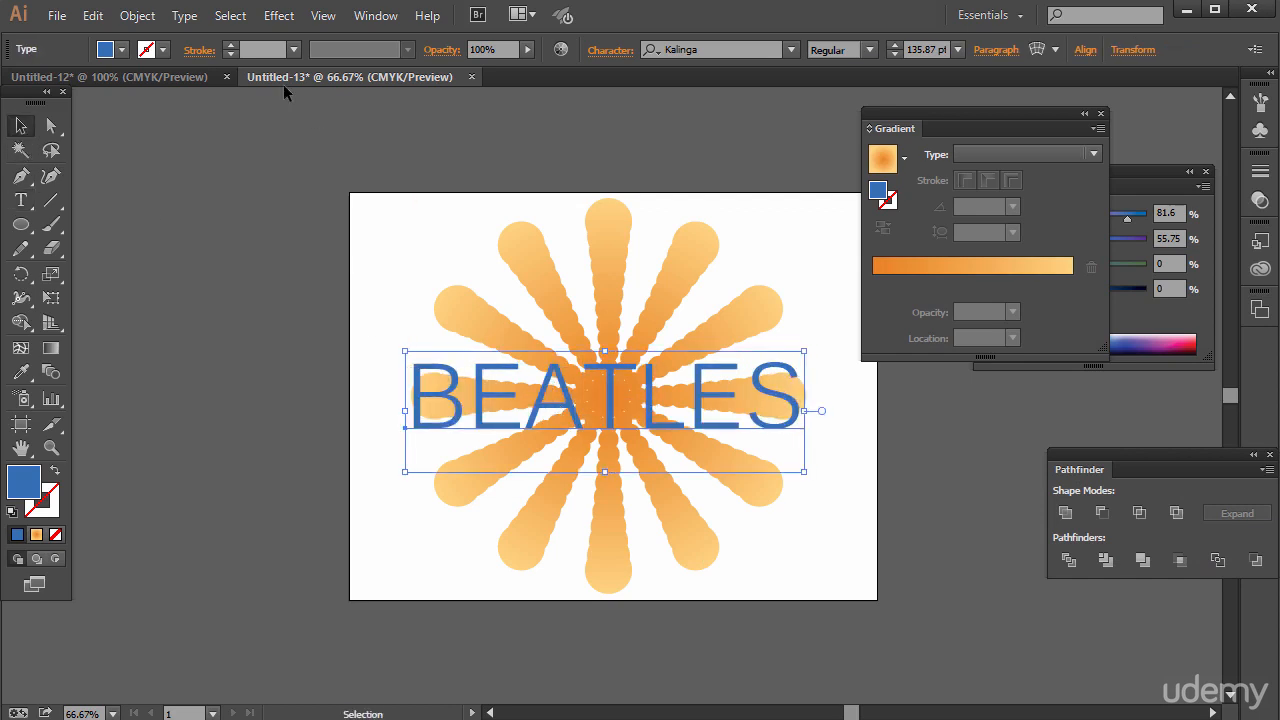
left_click(139, 16)
mouse_move(313, 508)
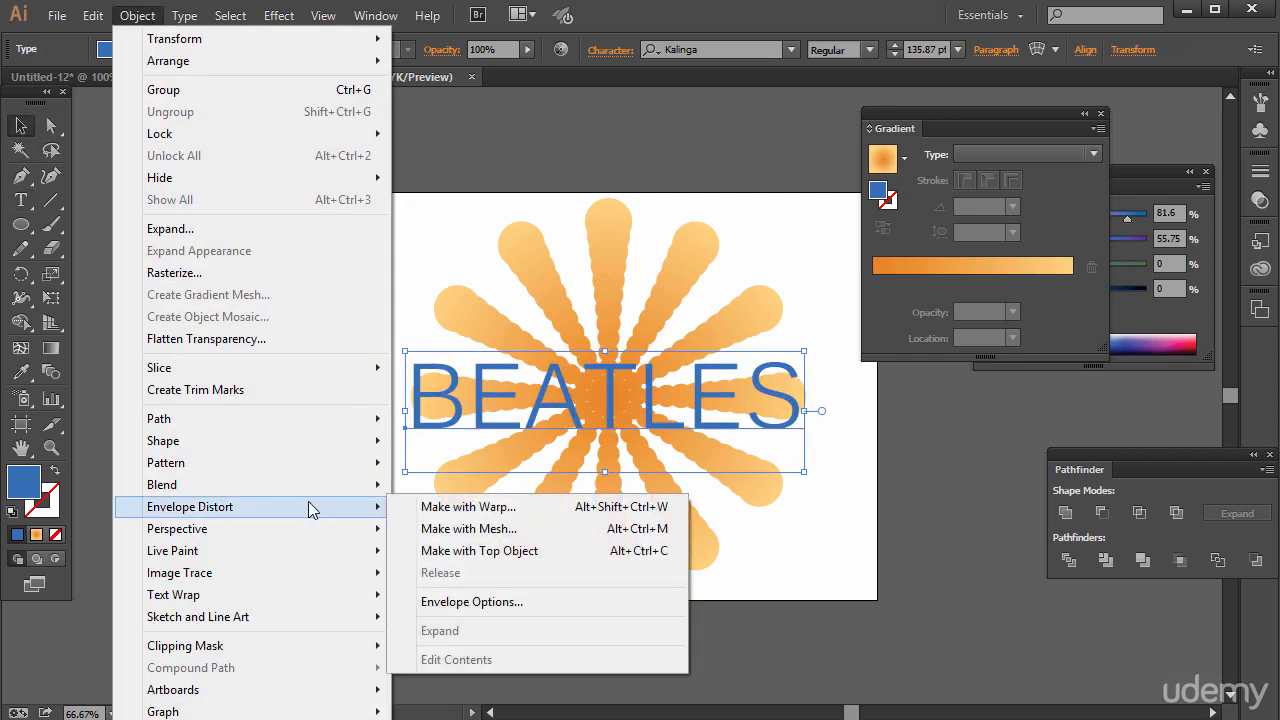
left_click(455, 510)
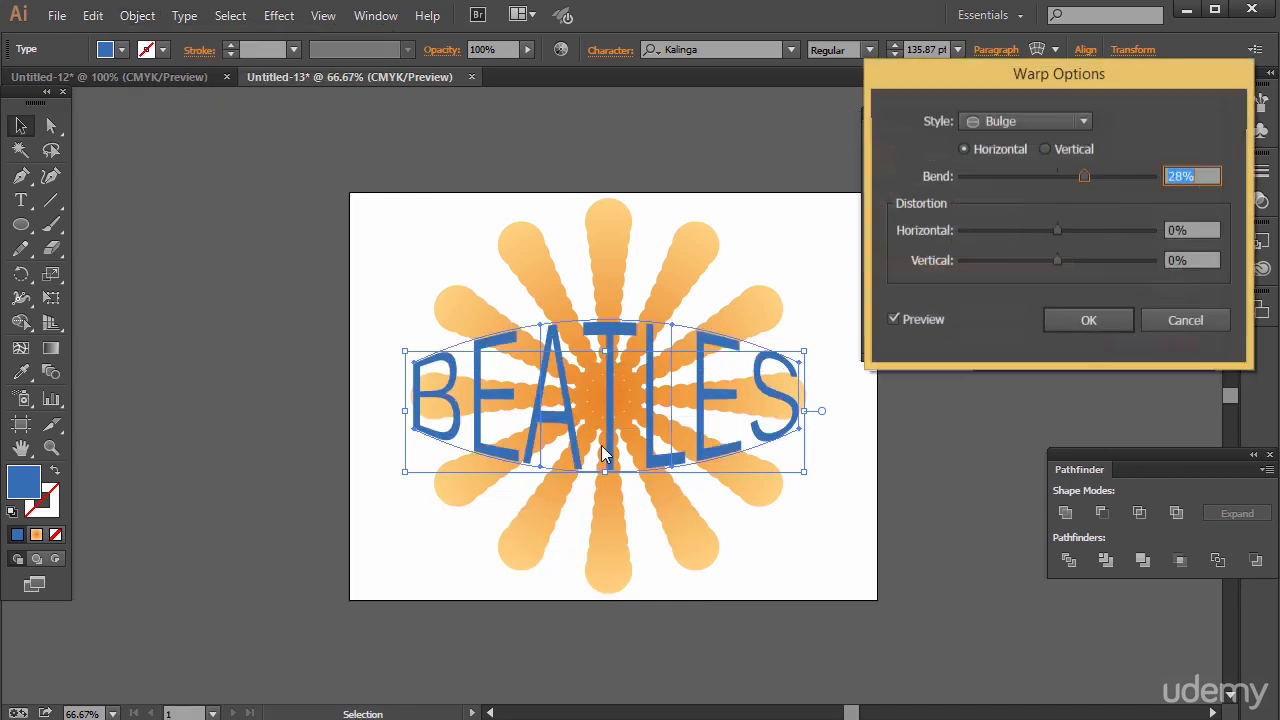
left_click(1166, 320)
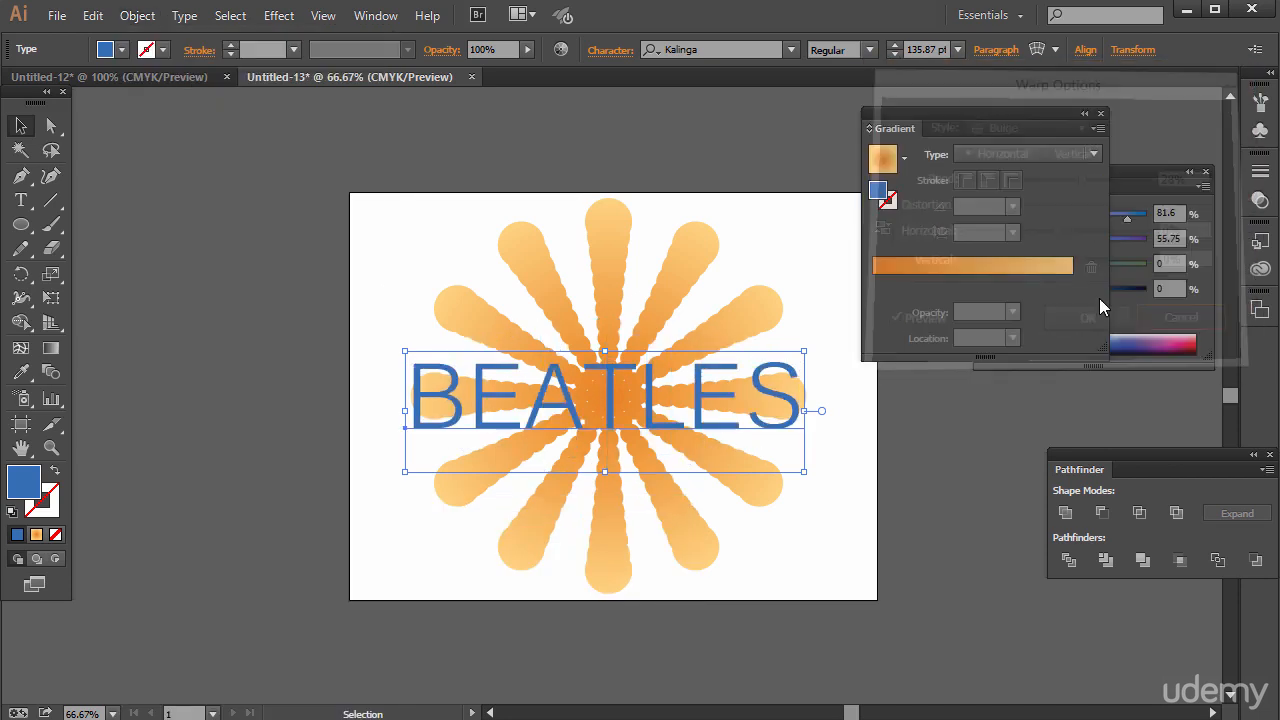
Apply a Warp effect to the BEATLES text with the horizontal Bulge style and only a slight positive bend, then deselect it.
left_click(278, 16)
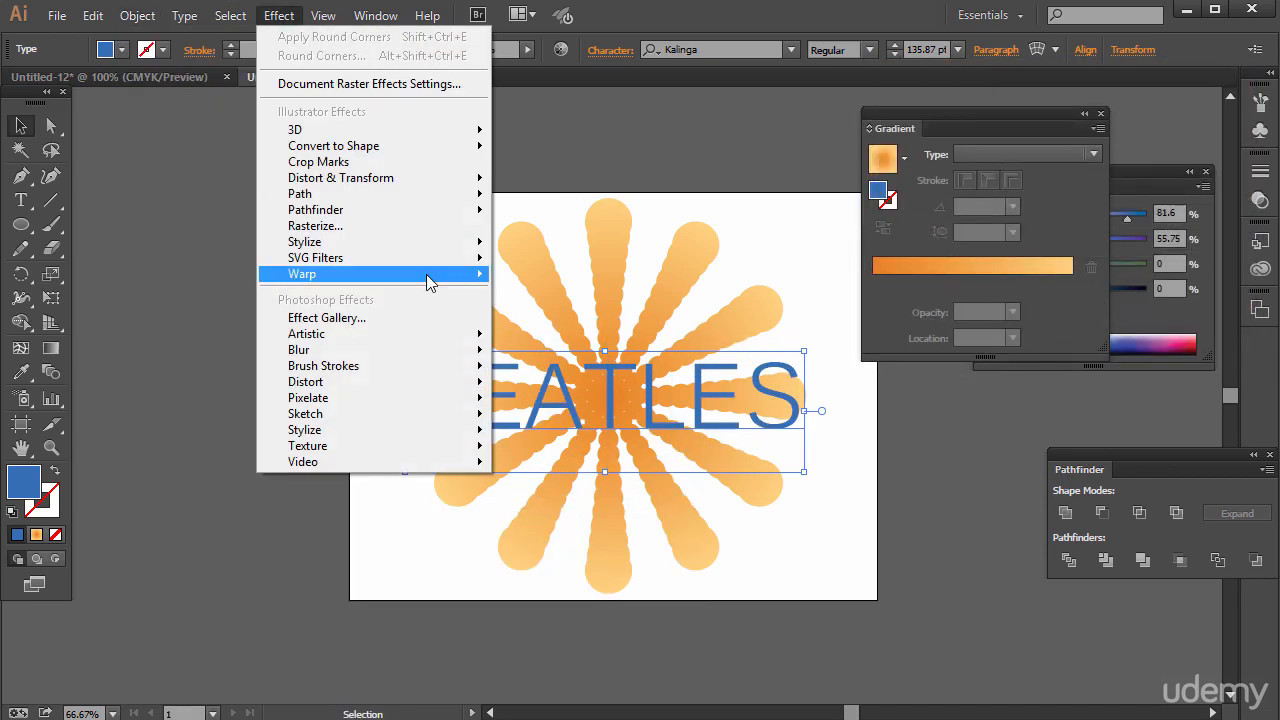
mouse_move(466, 276)
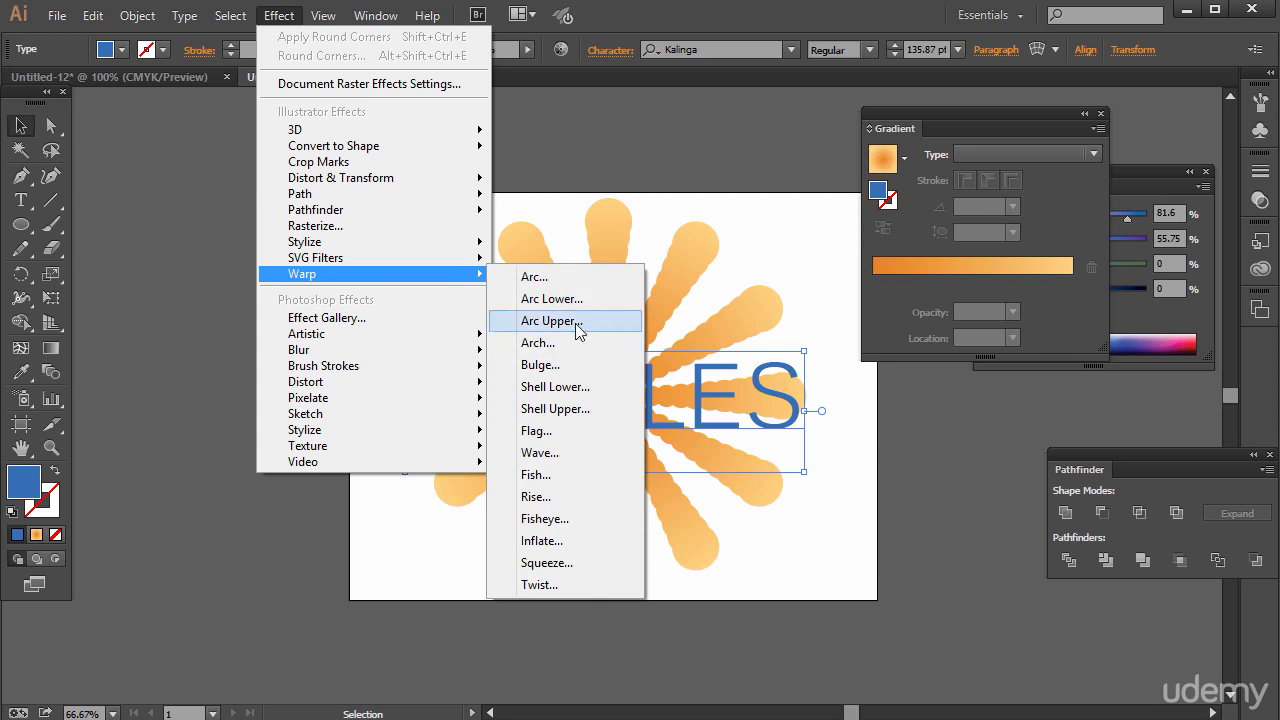
left_click(571, 276)
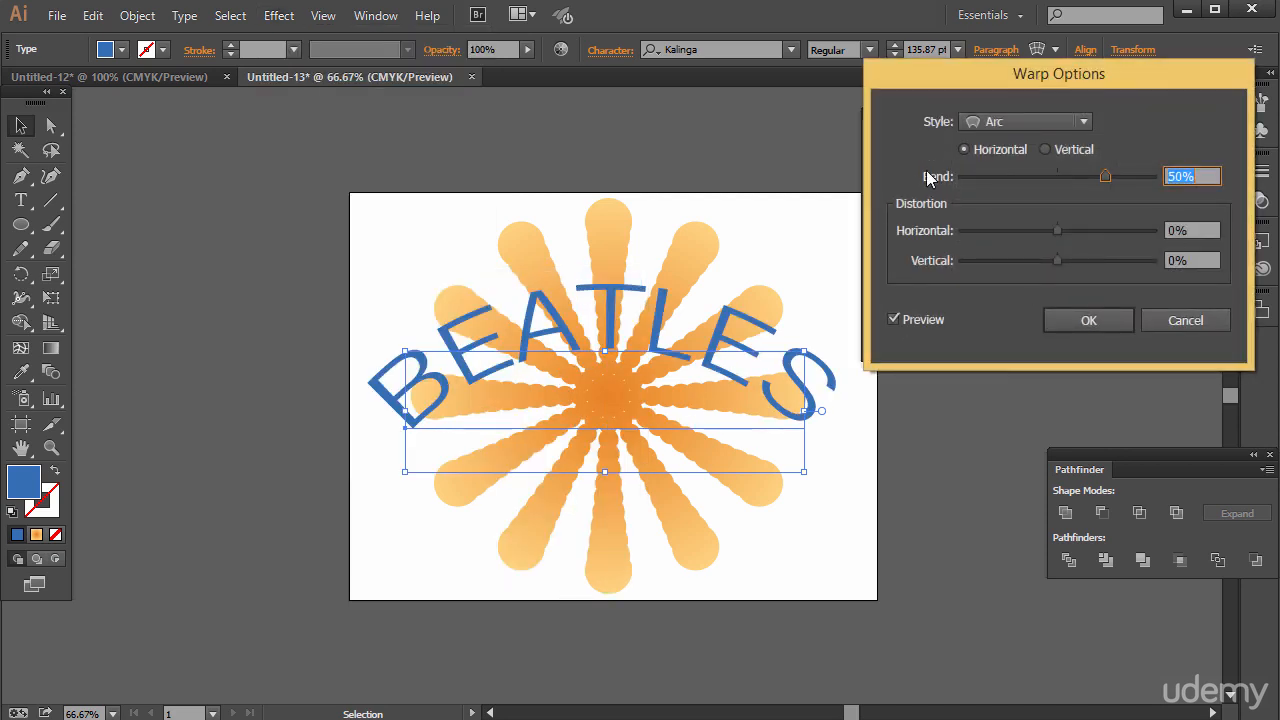
left_click(1044, 122)
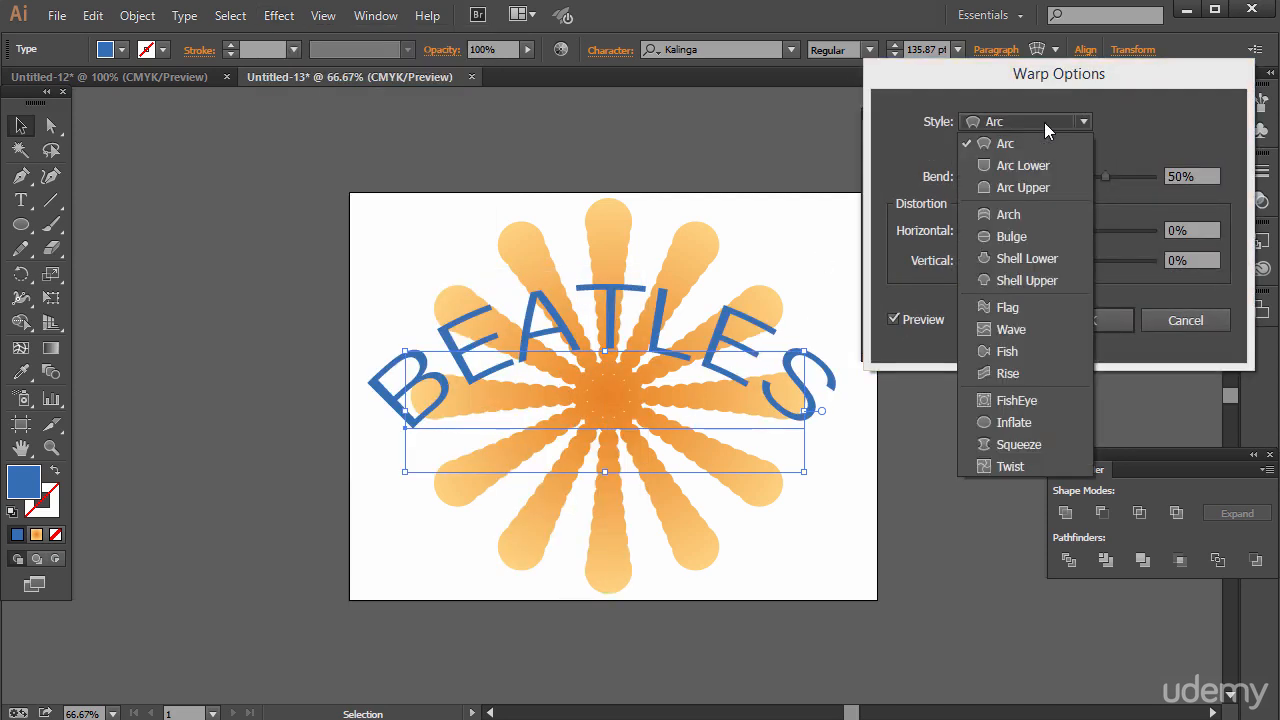
left_click(1004, 234)
left_click_drag(1032, 80, 997, 192)
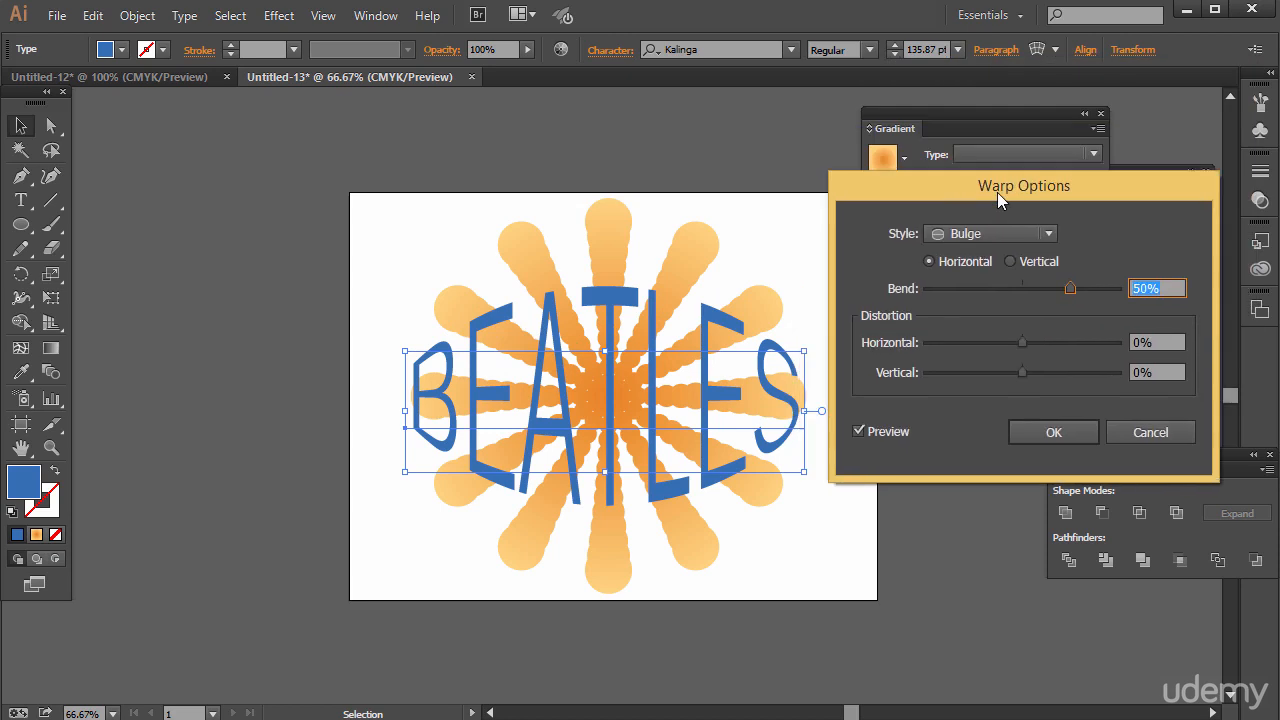
left_click(984, 229)
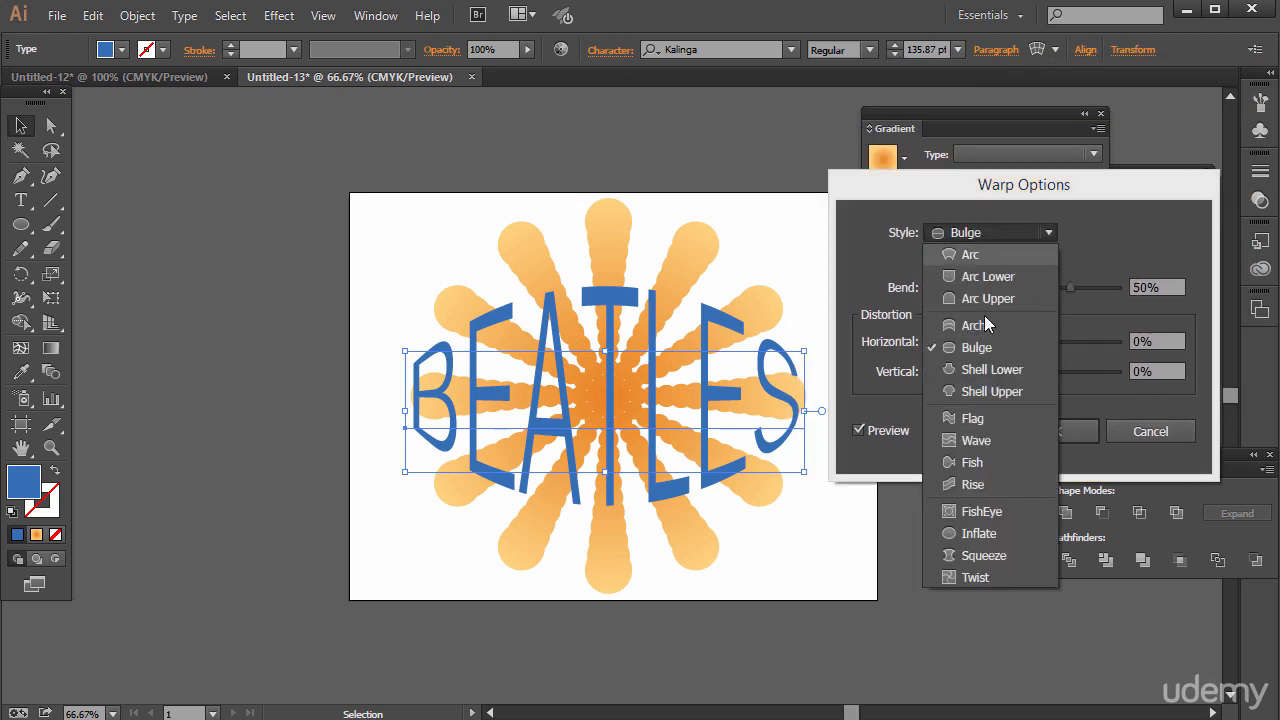
left_click(983, 341)
left_click_drag(1070, 288, 1035, 288)
left_click(1054, 431)
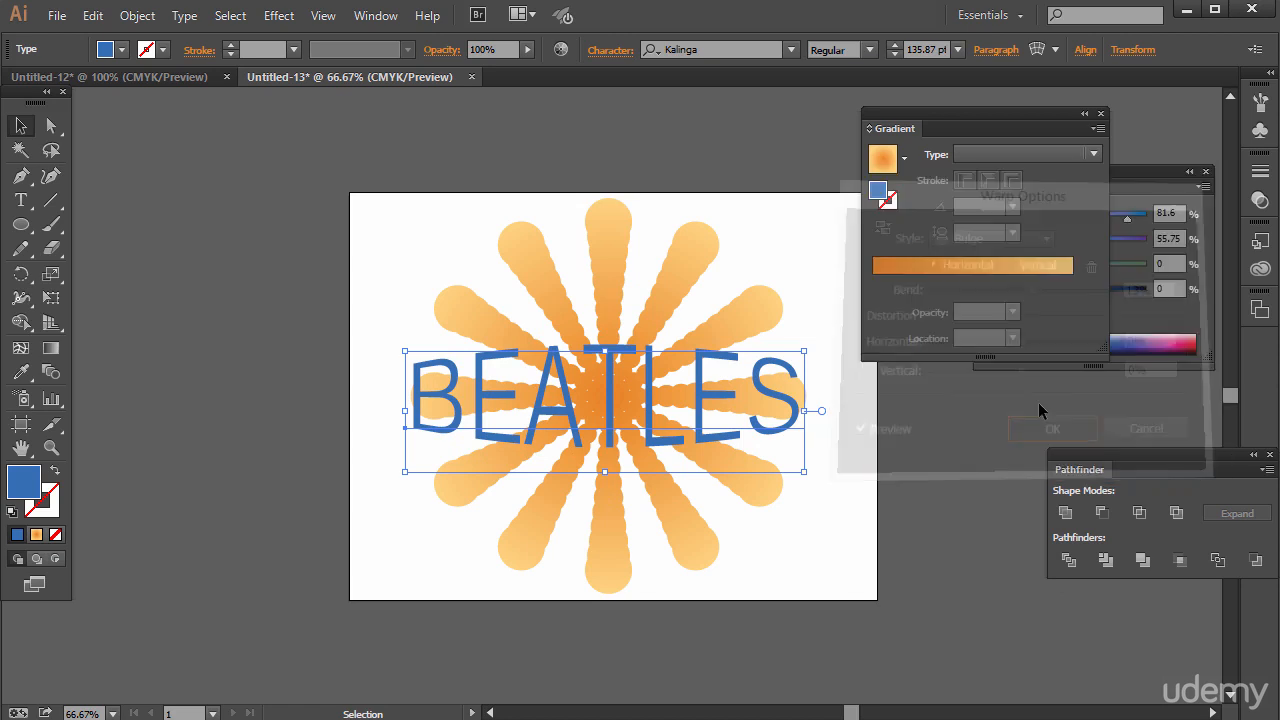
left_click(393, 290)
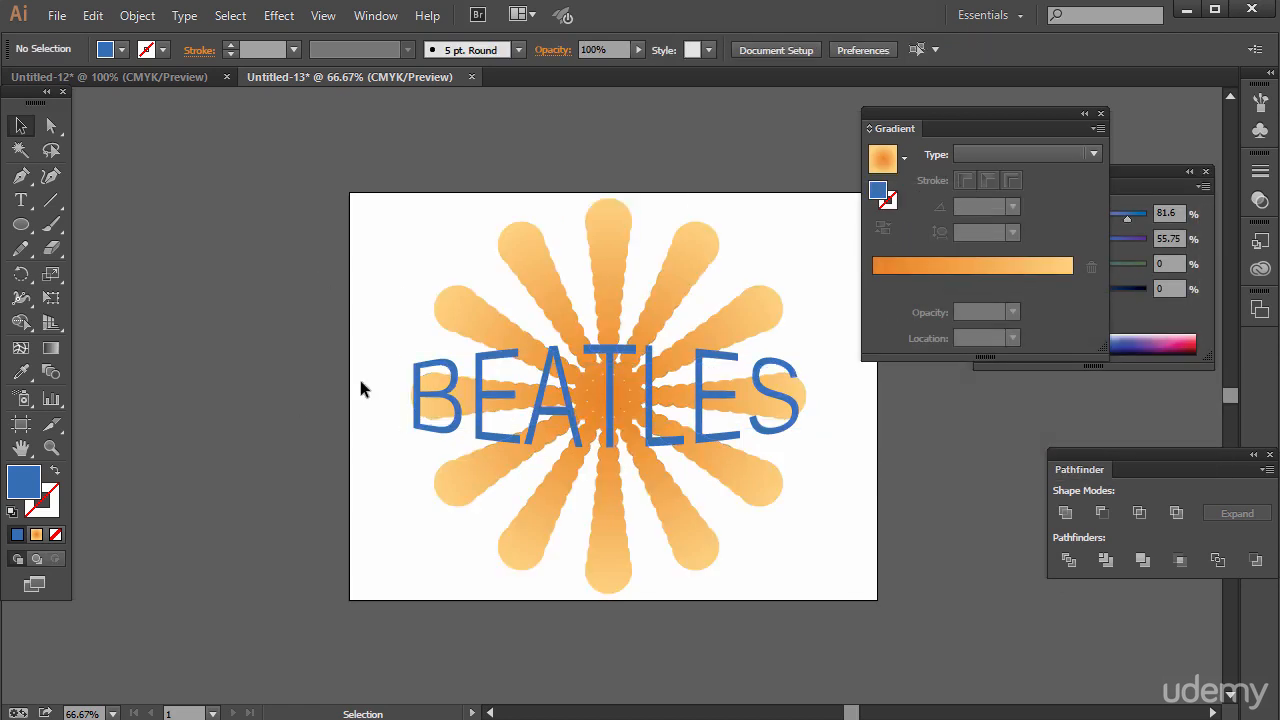
Open the Save for Web export settings for the artwork and reposition the dialog to reach its remaining options.
left_click(57, 16)
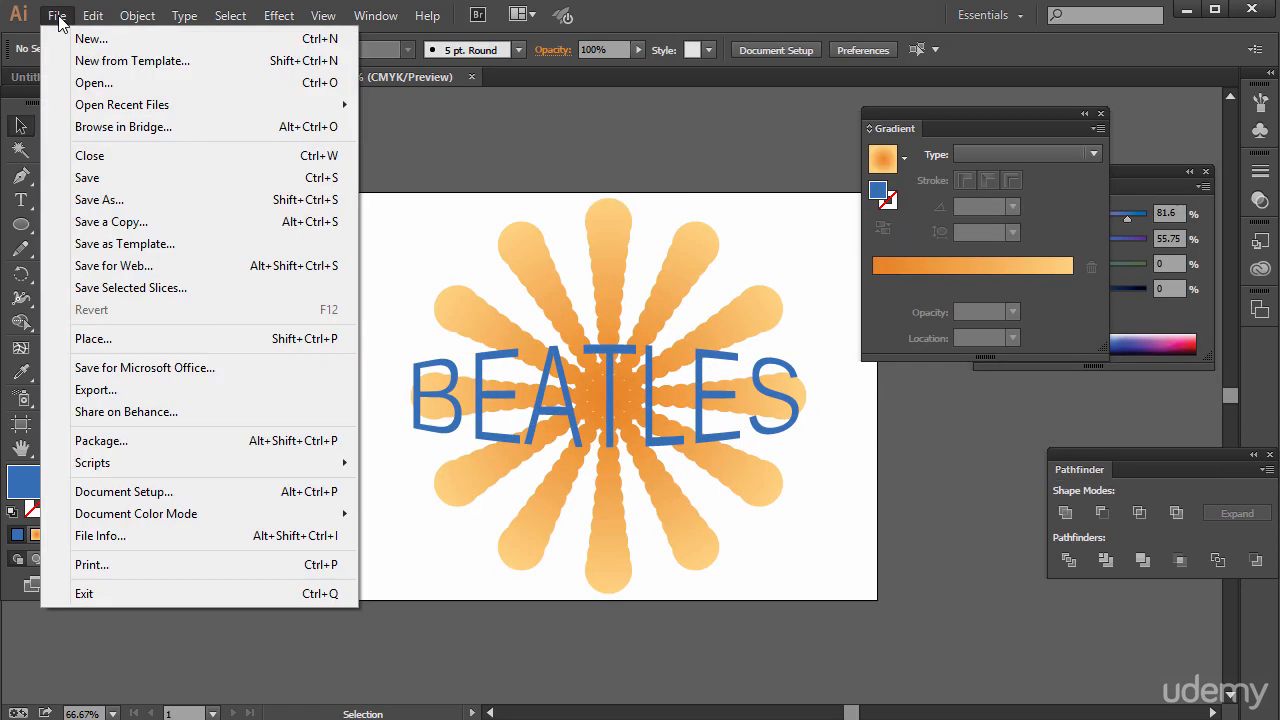
left_click(115, 266)
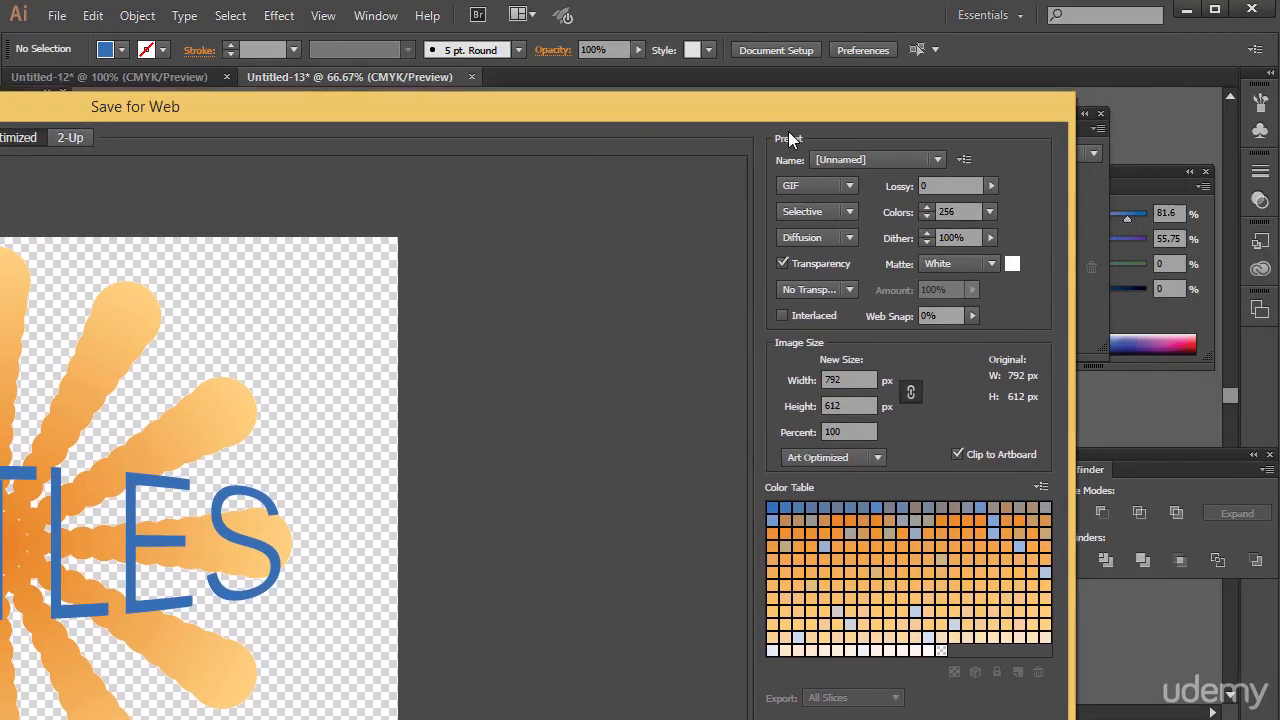
left_click(828, 185)
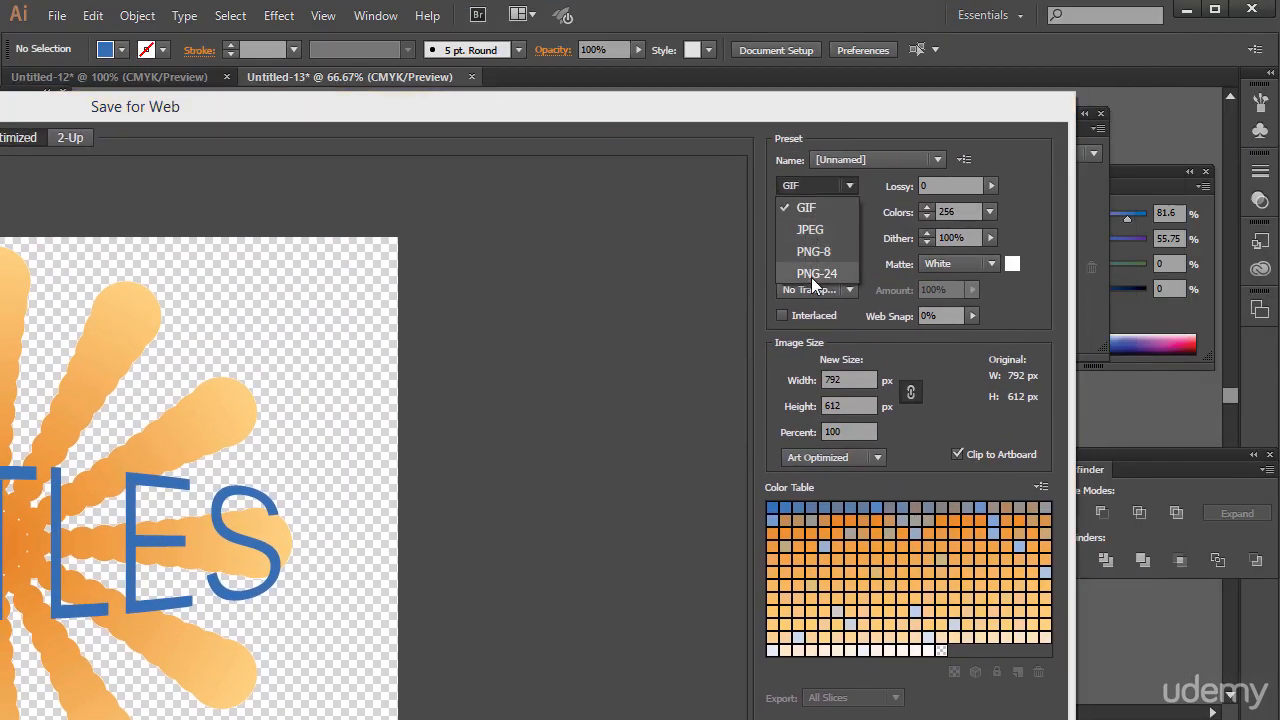
left_click_drag(905, 118, 1094, 0)
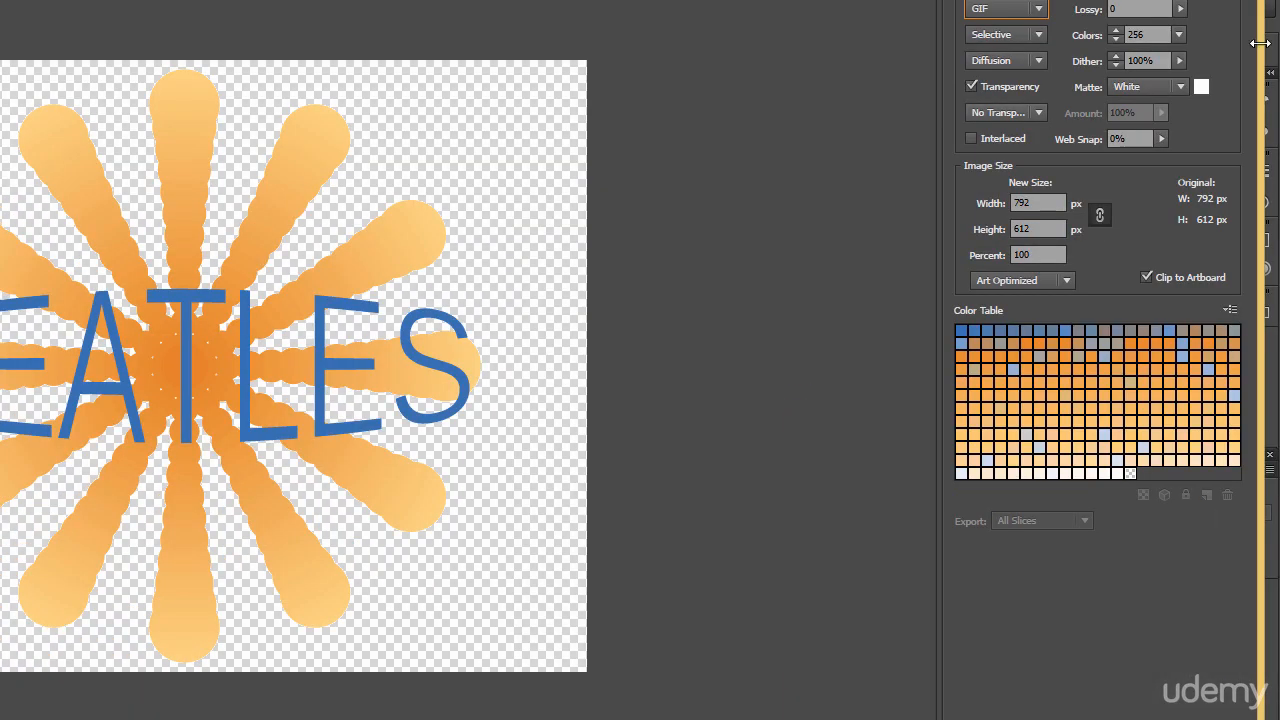